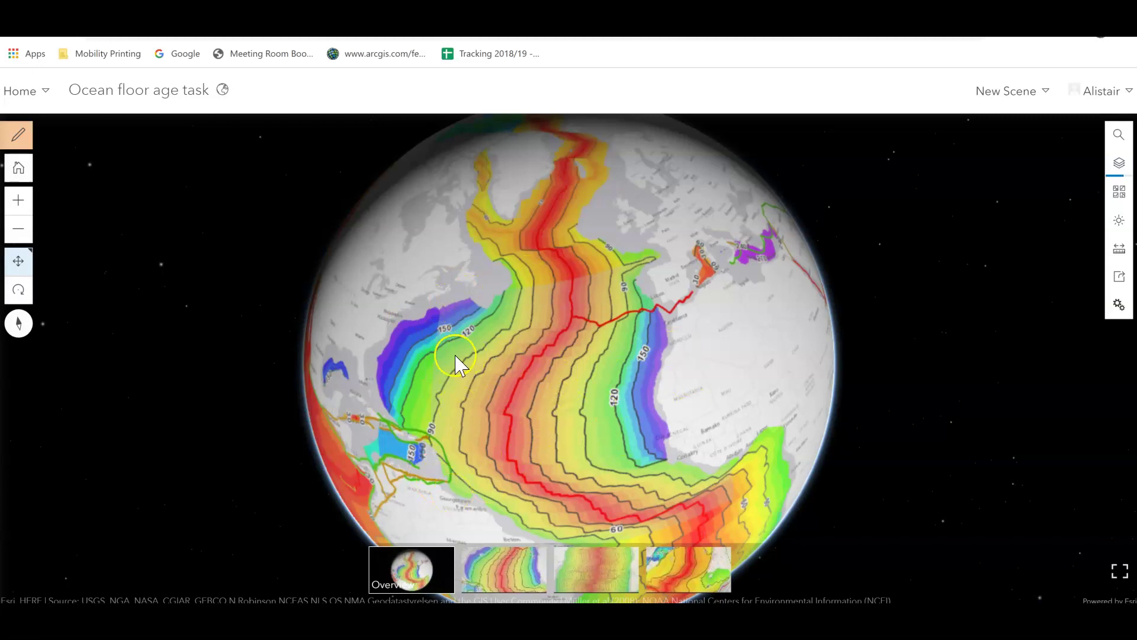
Step: Open the scene's Florida to Mauritania measuring view of the North Atlantic
mouse_move(497, 437)
left_mouse_down()
mouse_move(602, 259)
mouse_move(454, 372)
mouse_move(510, 431)
left_mouse_up()
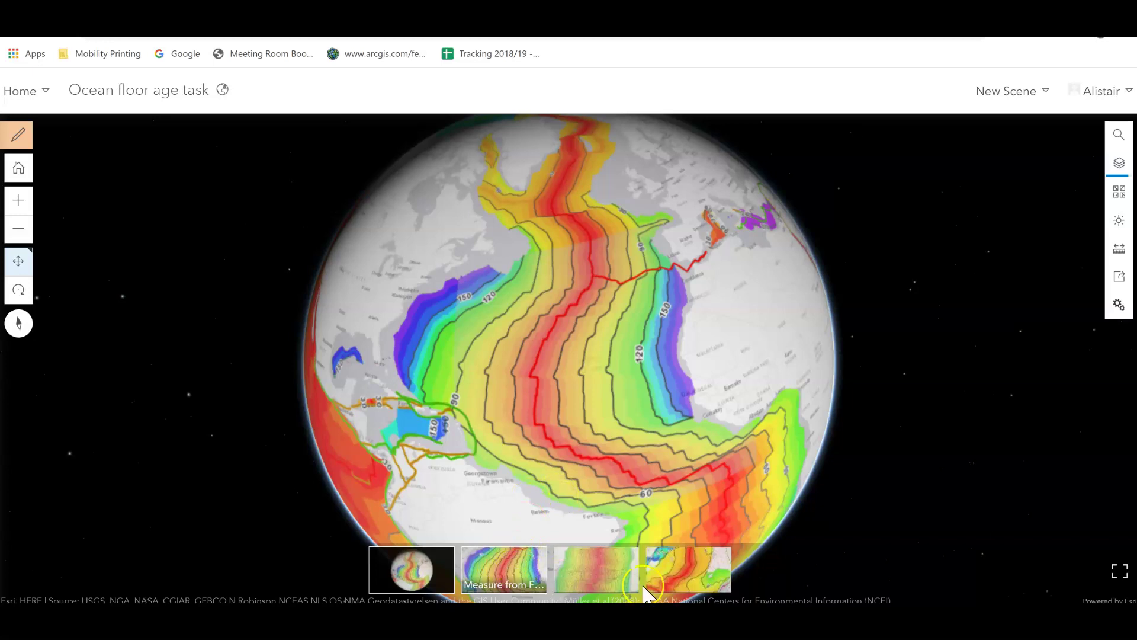
left_click(504, 571)
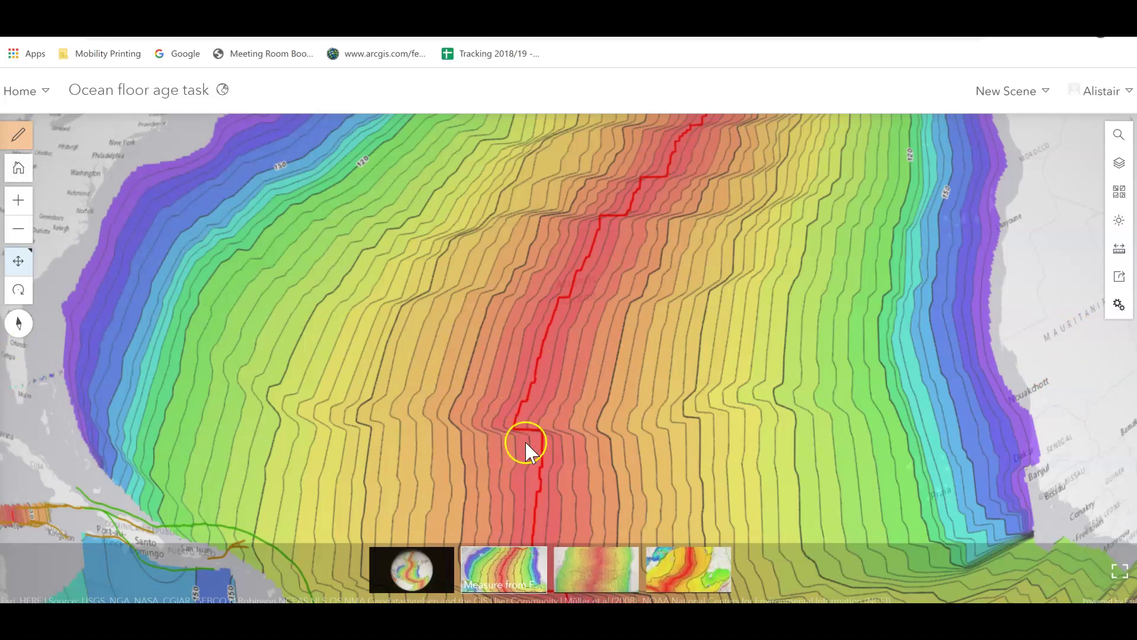
Step: Switch to the Google Slides presentation and read slide 3's instructions on the Florida to Mauritania view and the Measure Tool
left_click(59, 21)
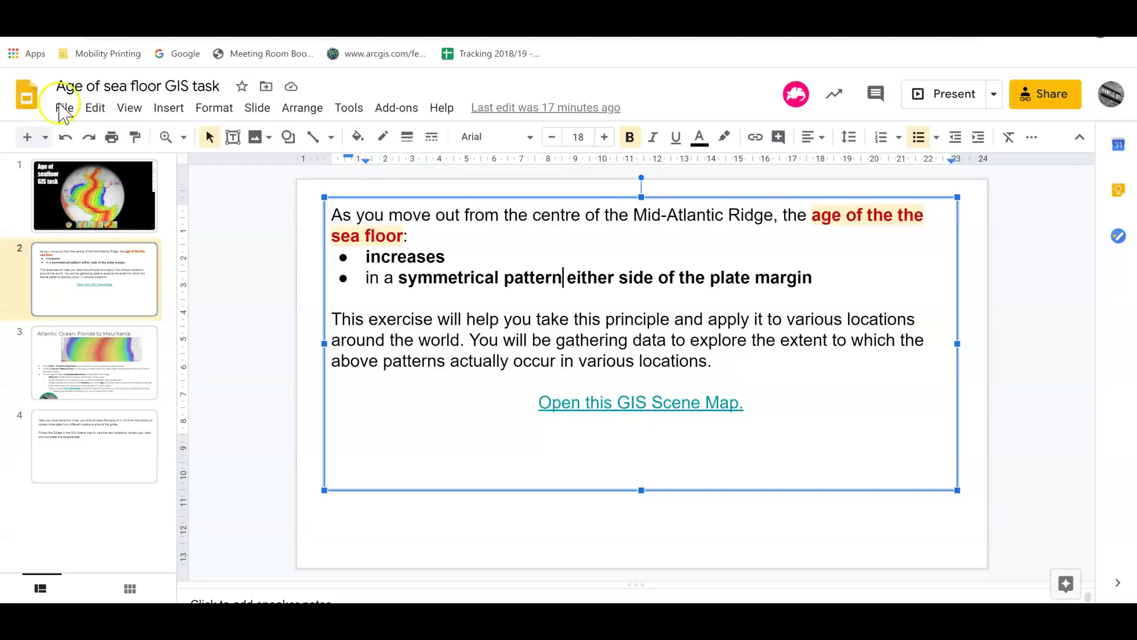
left_click(62, 370)
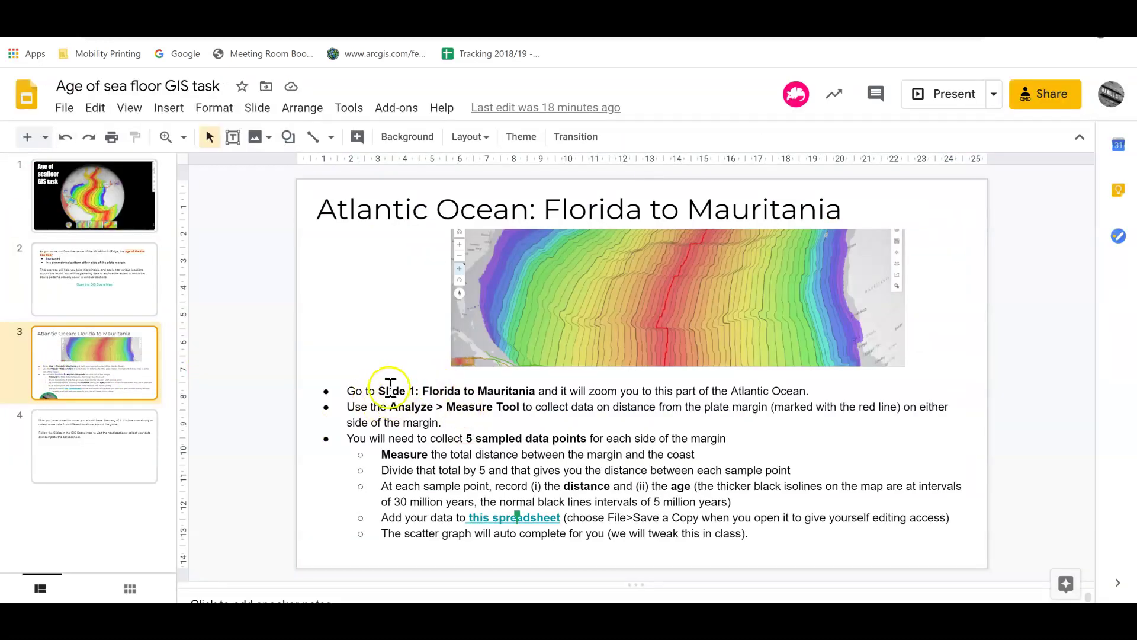
left_click_drag(377, 391, 531, 392)
left_click(506, 427)
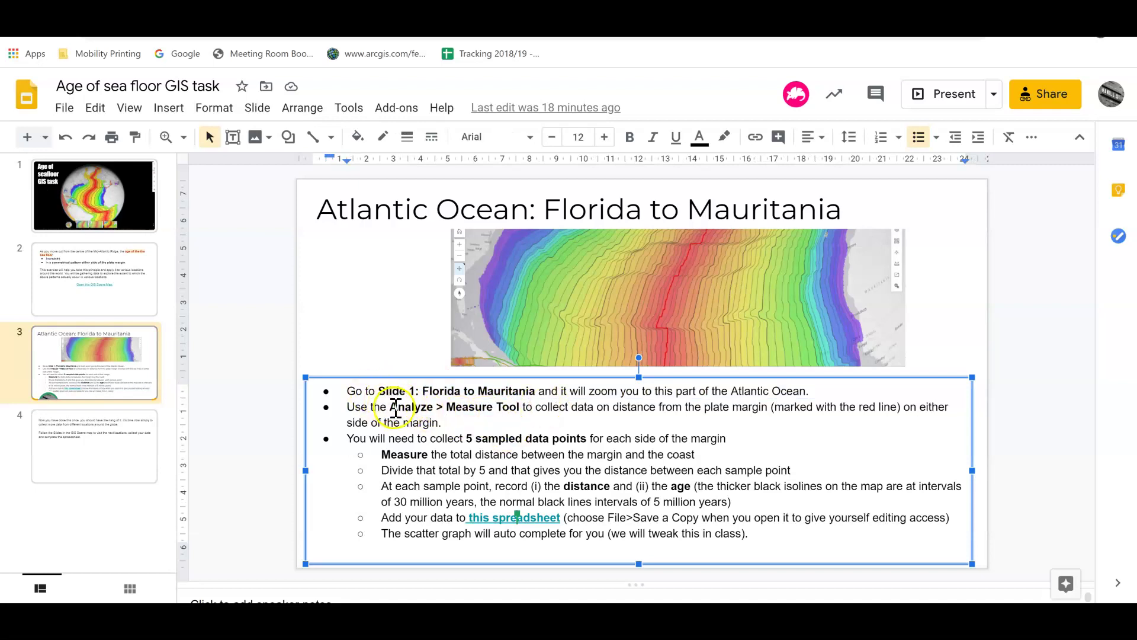
left_click_drag(390, 407, 519, 409)
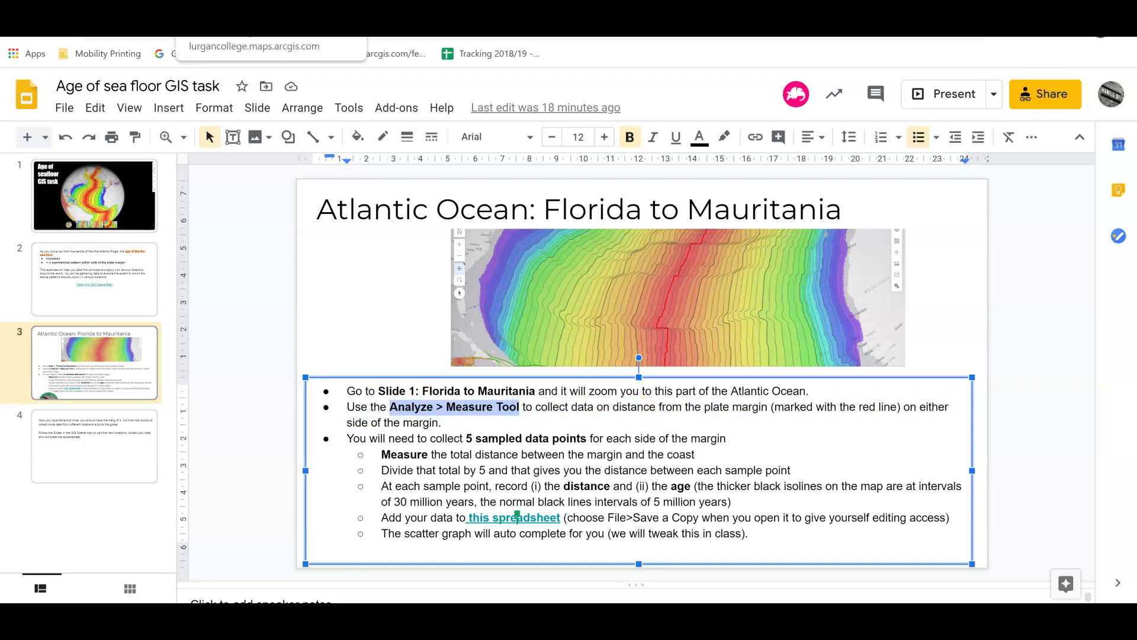
Step: Back in the ArcGIS scene, measure the distance from the red plate margin east to the African coast
left_click(249, 27)
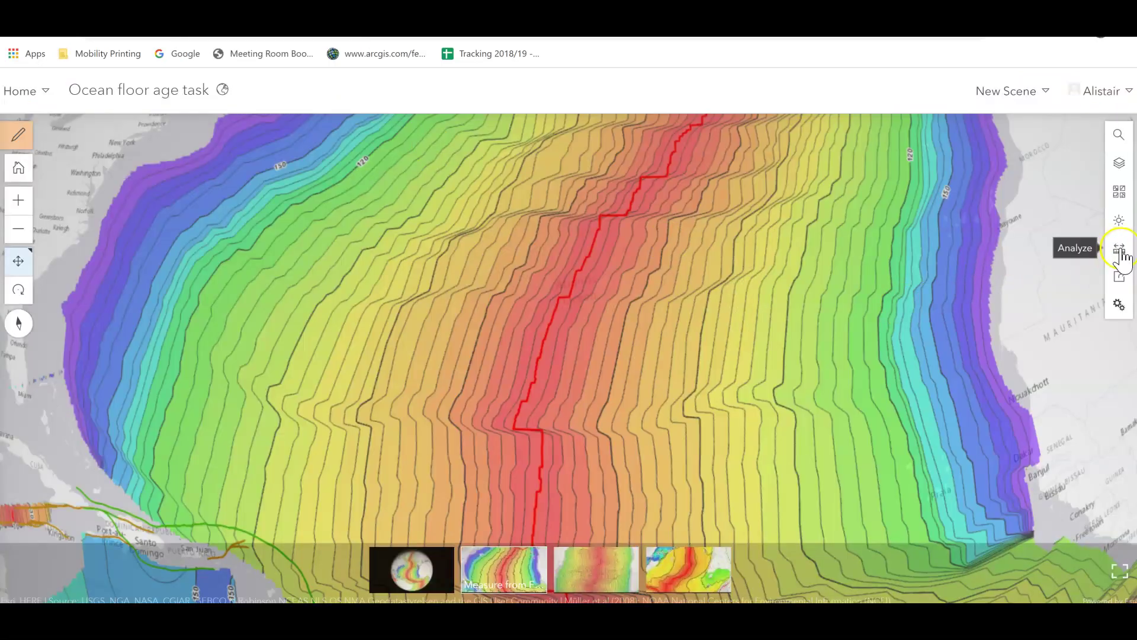
left_click(1120, 252)
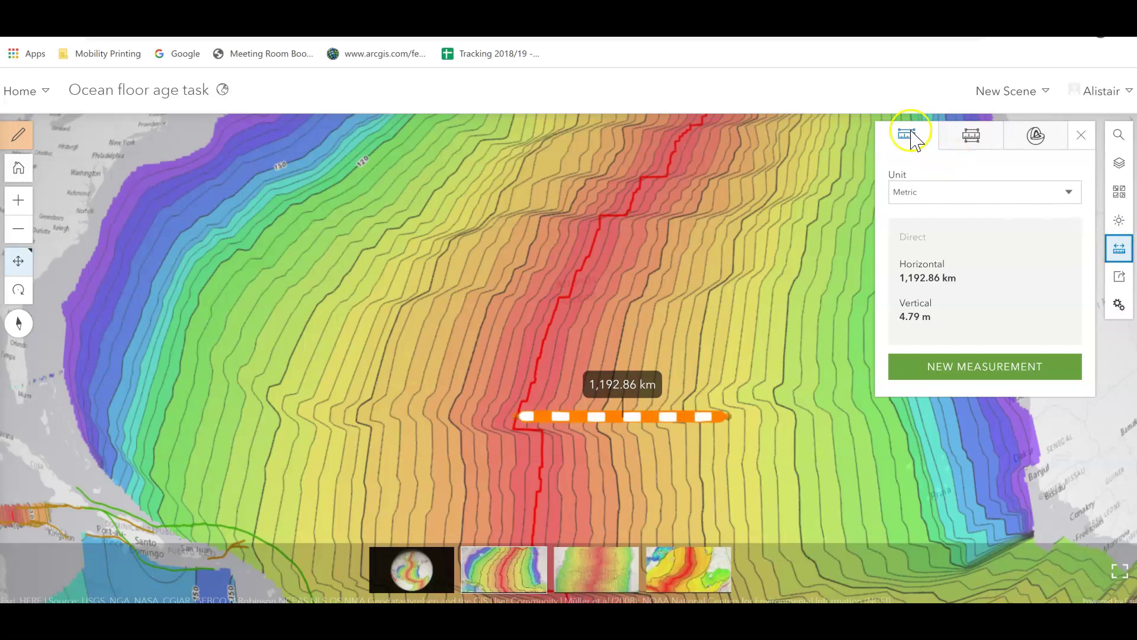
left_click(979, 370)
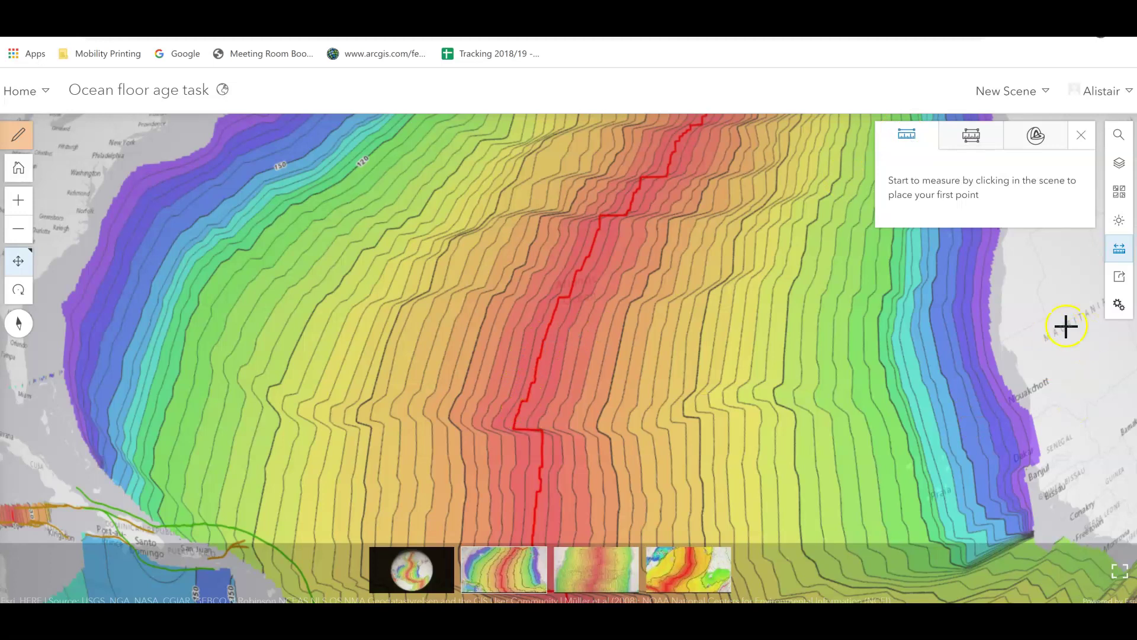
left_click(535, 380)
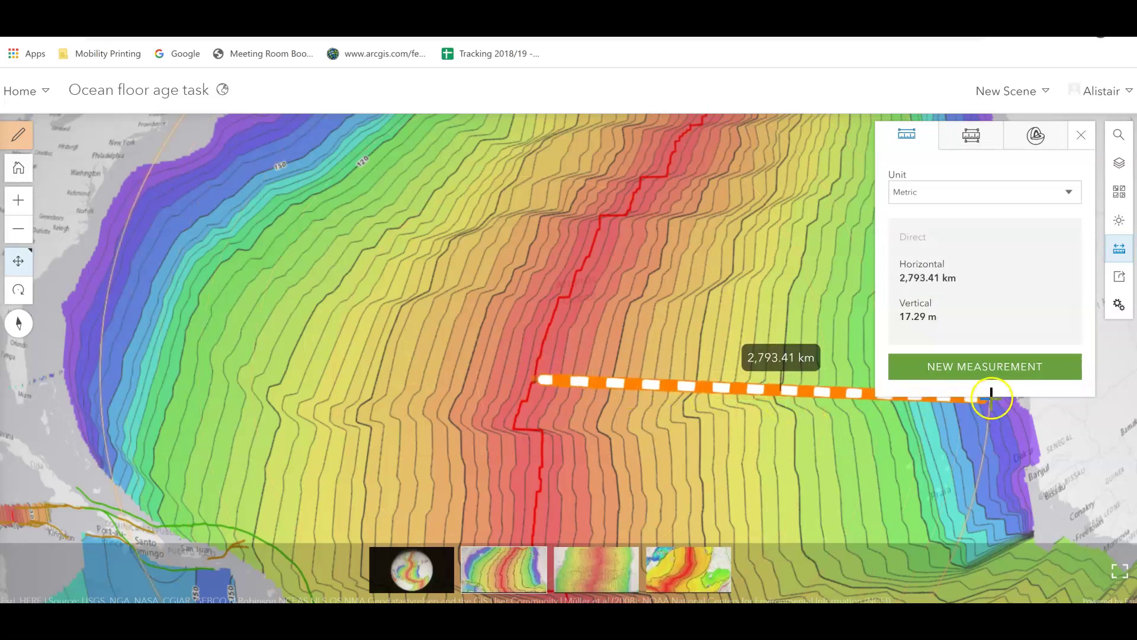
left_click(1022, 402)
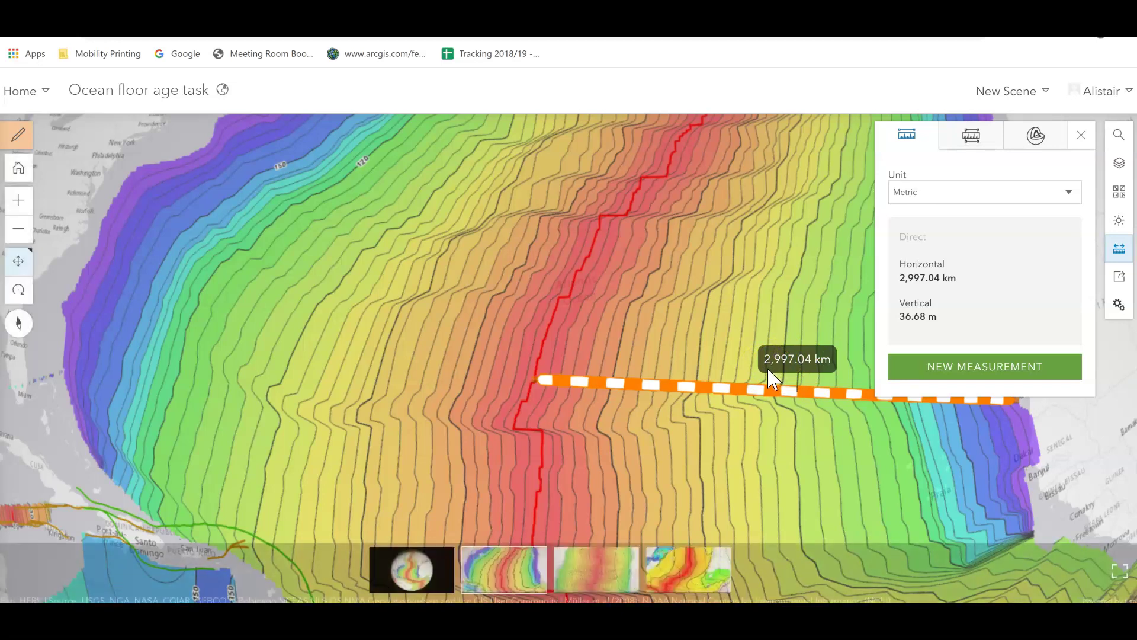
Step: Return to the slide instructions and read how to space the 5 sampled data points on each side of the margin
key("ctrl+Tab")
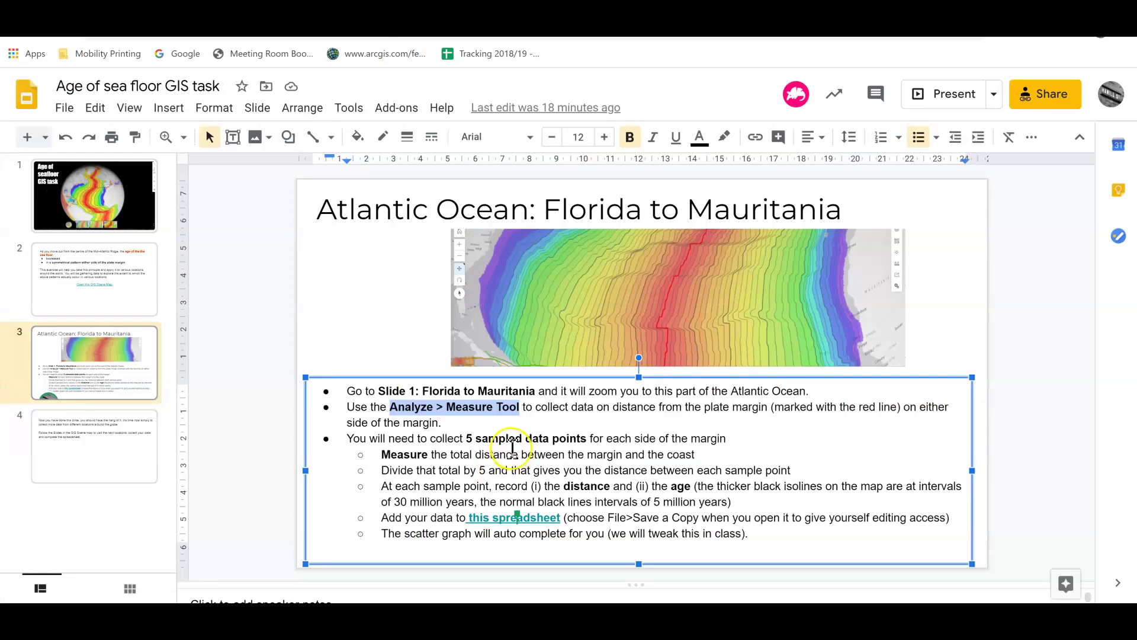
left_click_drag(465, 443, 726, 439)
left_click_drag(381, 454, 501, 455)
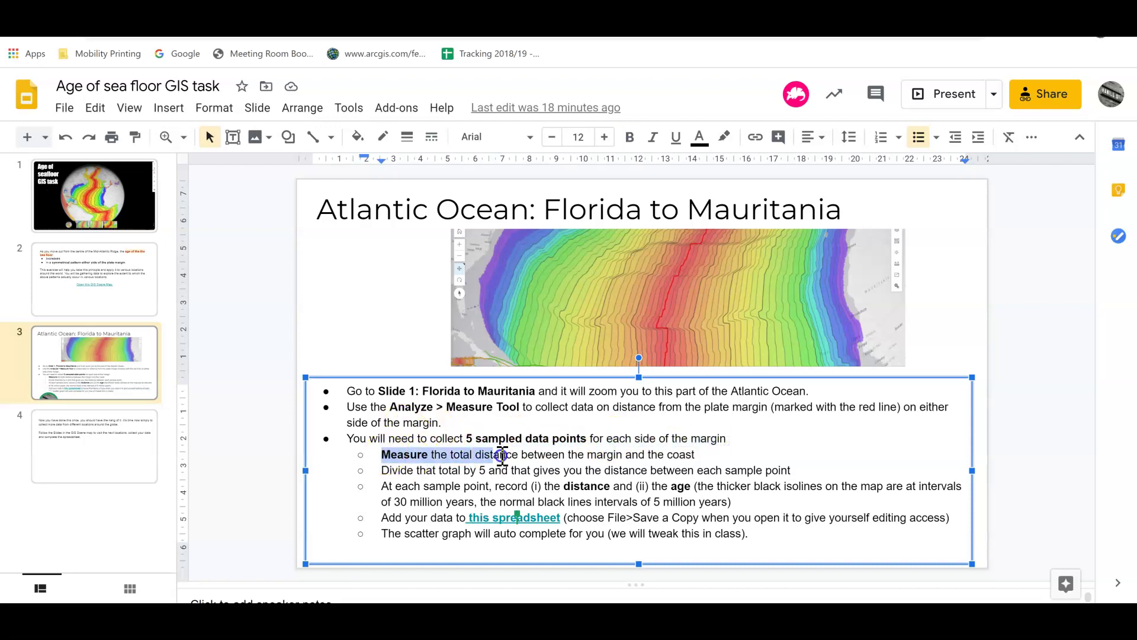
left_click_drag(381, 471, 544, 475)
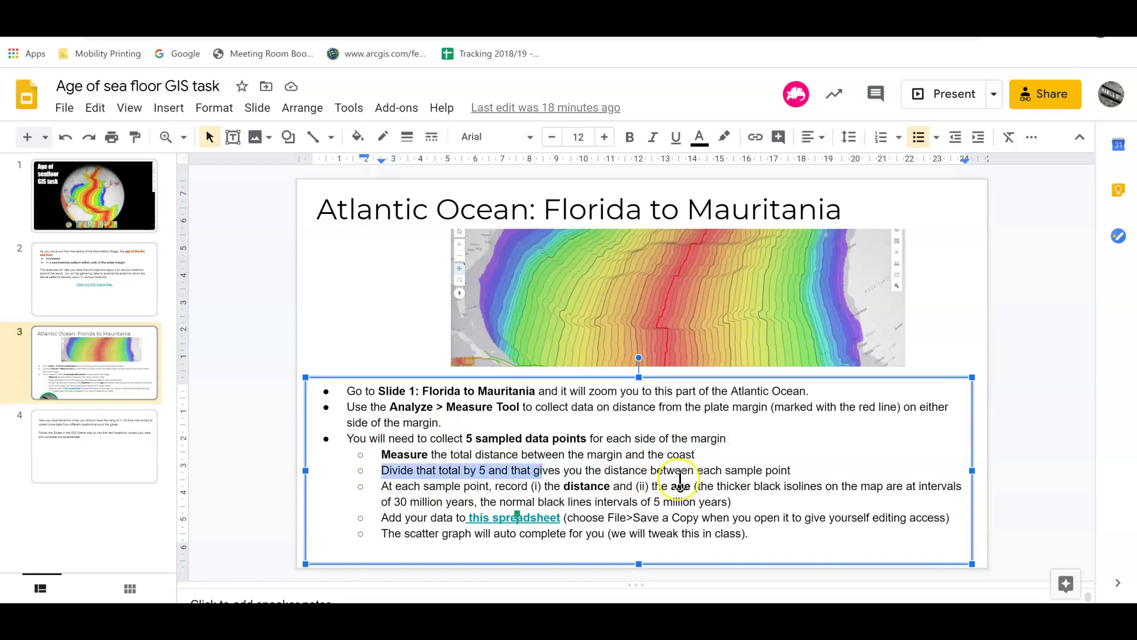
left_click_drag(628, 470, 790, 471)
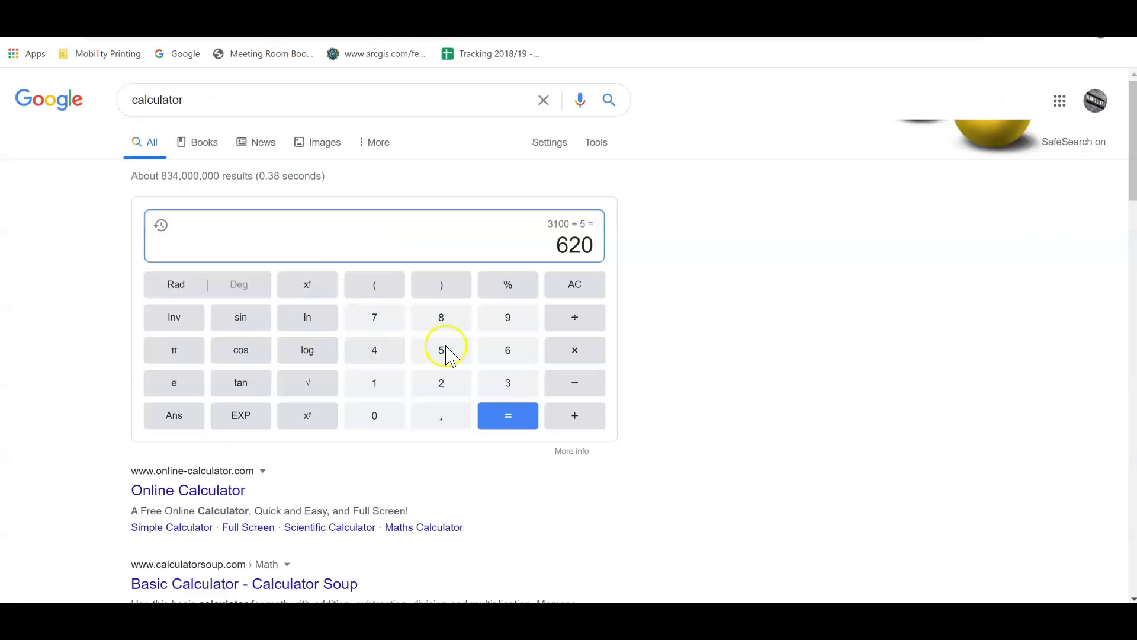
Step: Clear the Google calculator and divide 3000 by 5 to get the sample spacing
left_click(575, 285)
left_click(508, 384)
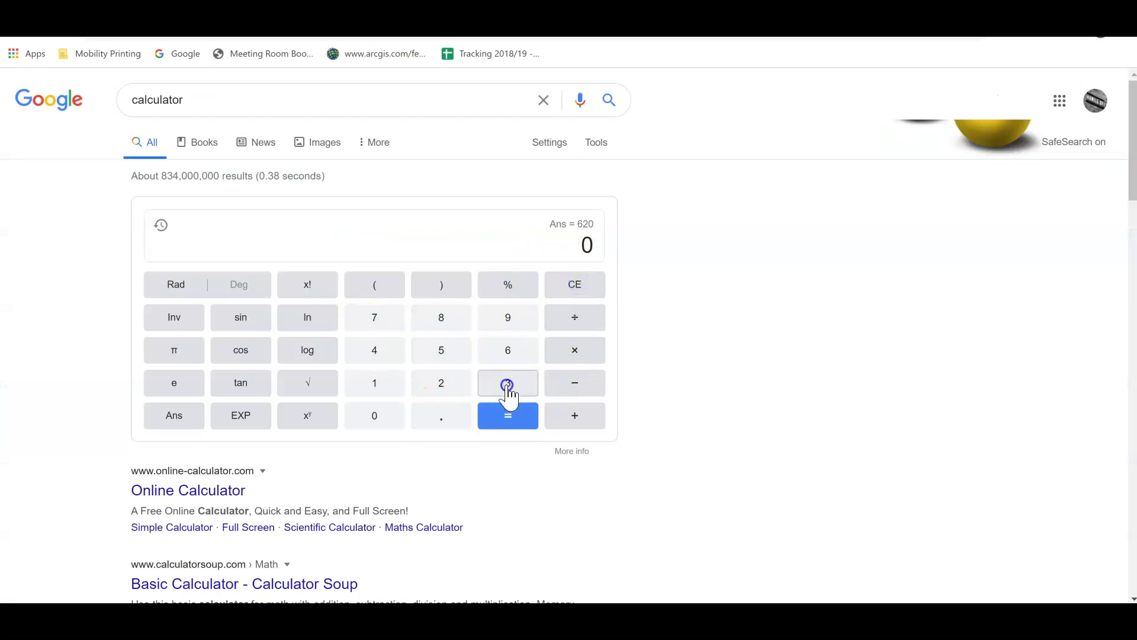
left_click(381, 422)
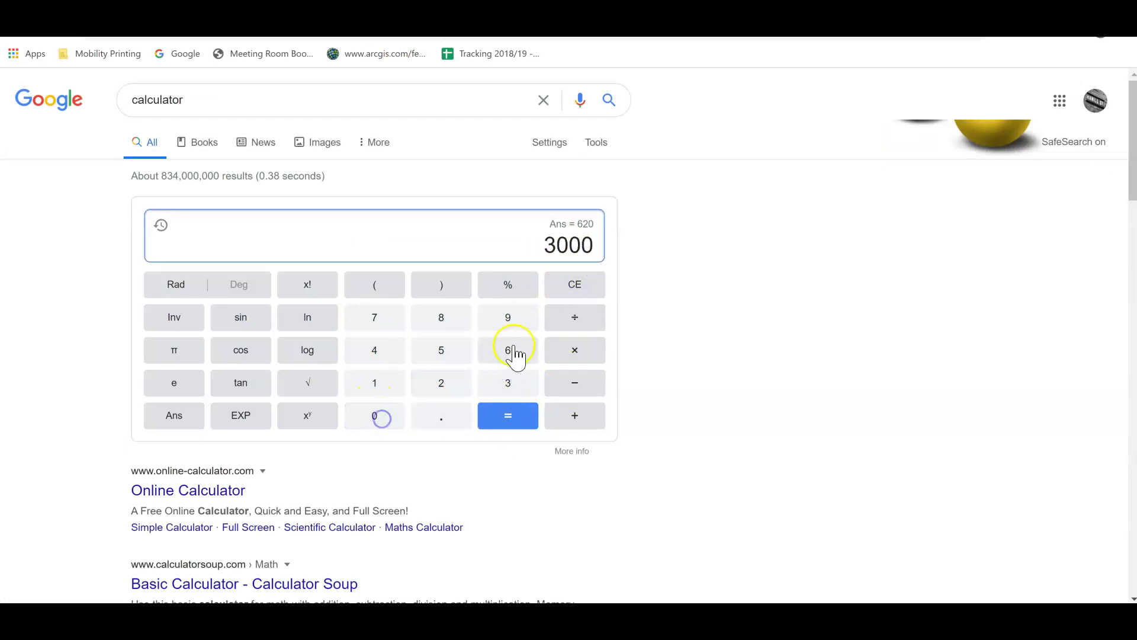
left_click(579, 317)
left_click(443, 350)
left_click(507, 423)
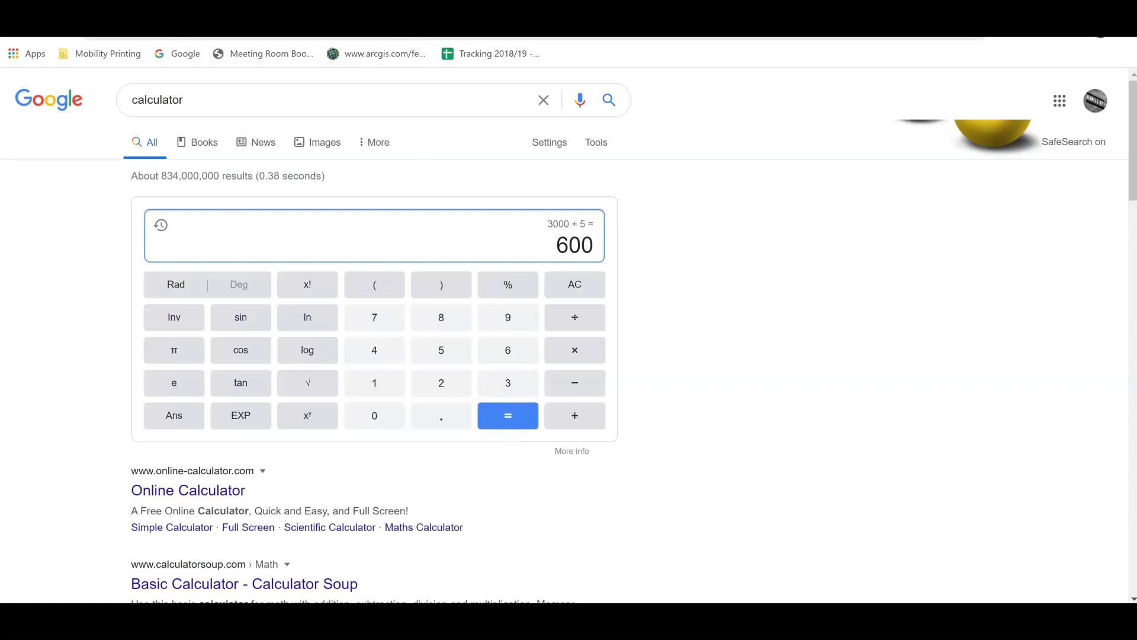
Step: Review the slide's instruction on recording distance and age, and measure about 600 km east from the plate margin in the scene
left_click(66, 23)
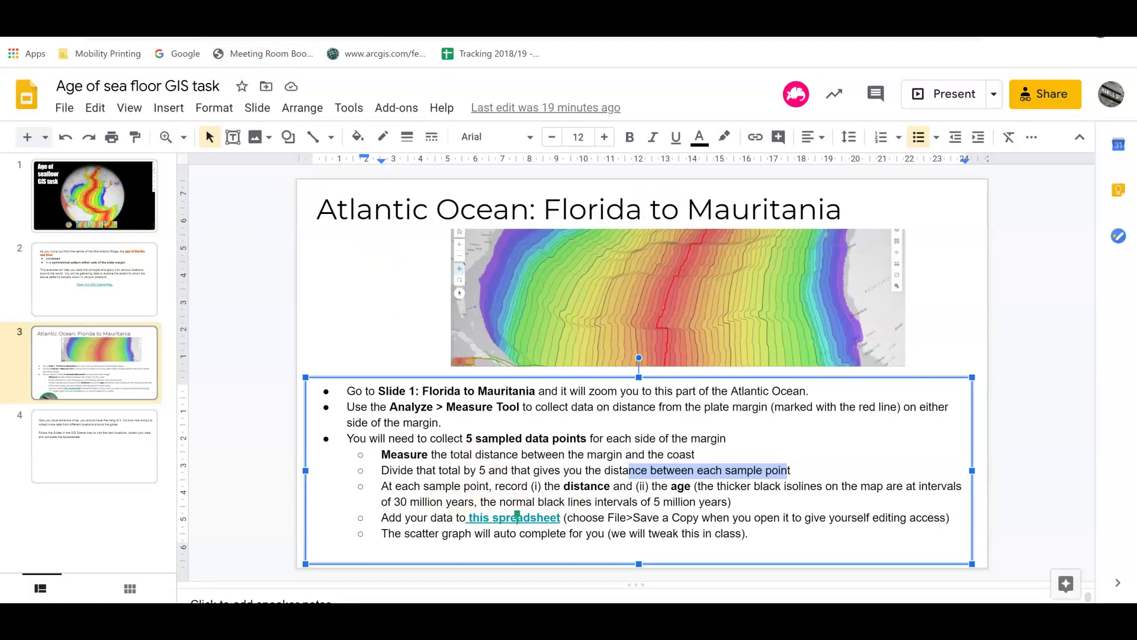
left_click_drag(436, 486, 690, 485)
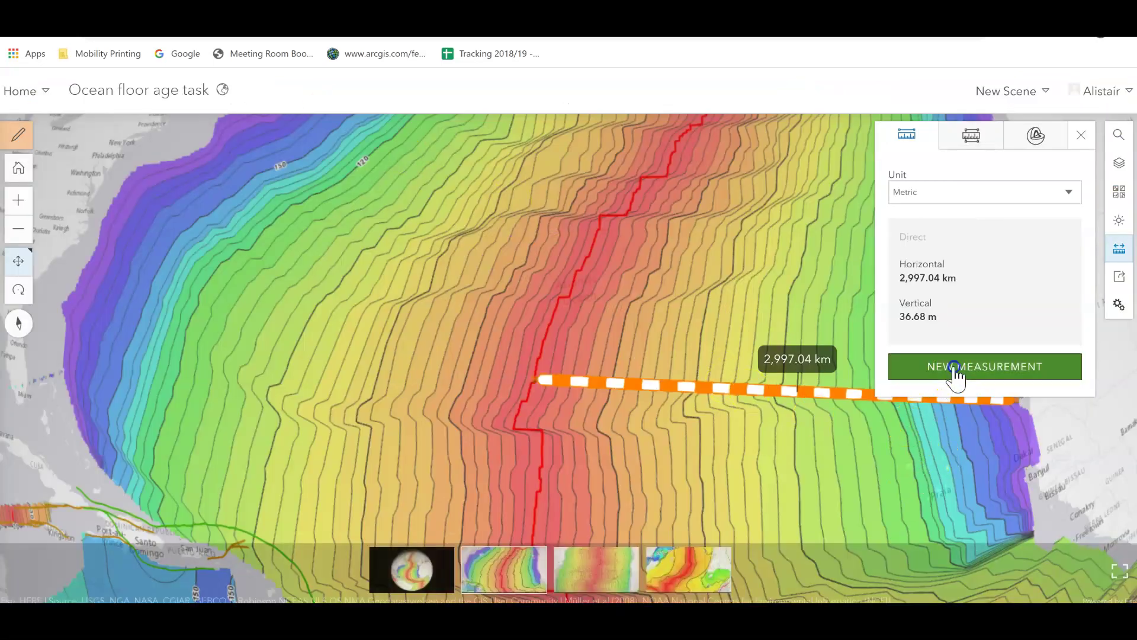
left_click(957, 370)
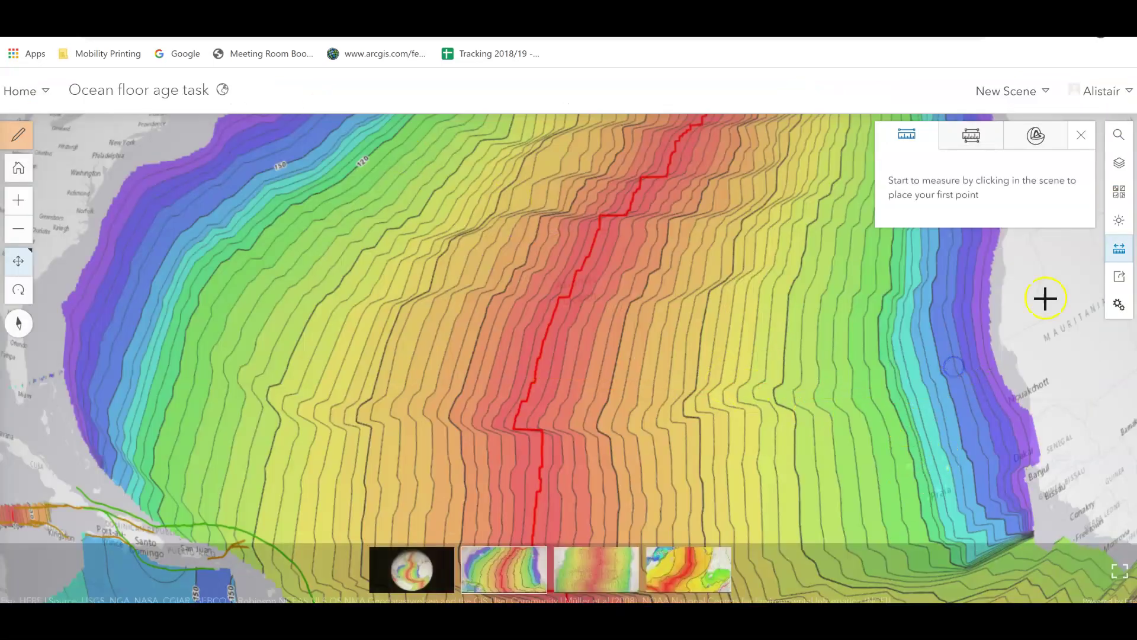
left_click(533, 389)
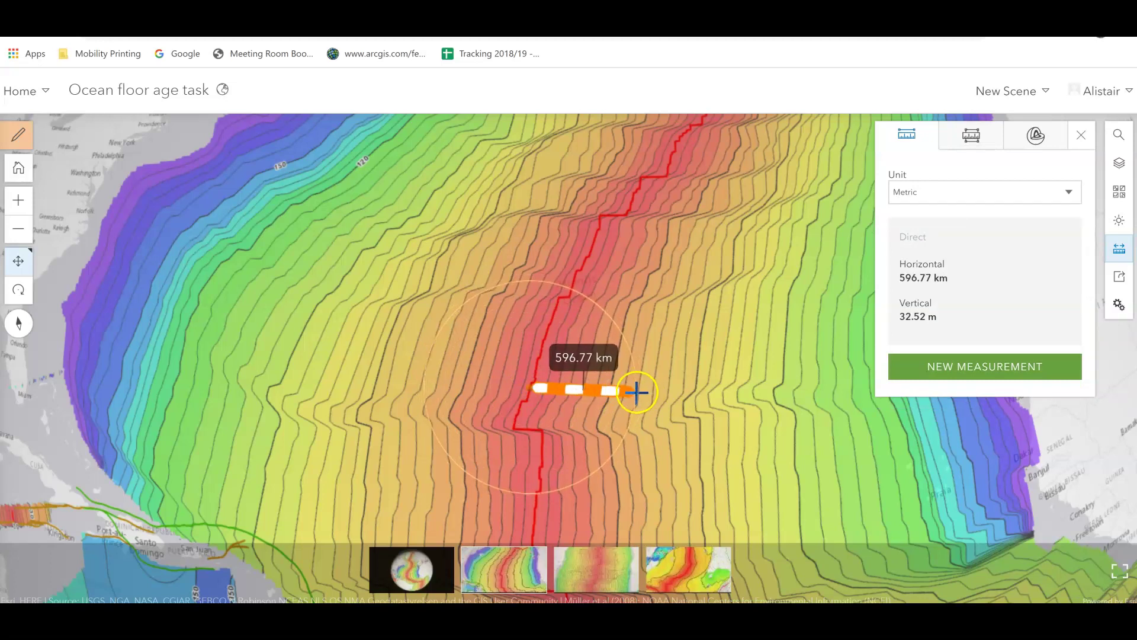
left_click(636, 391)
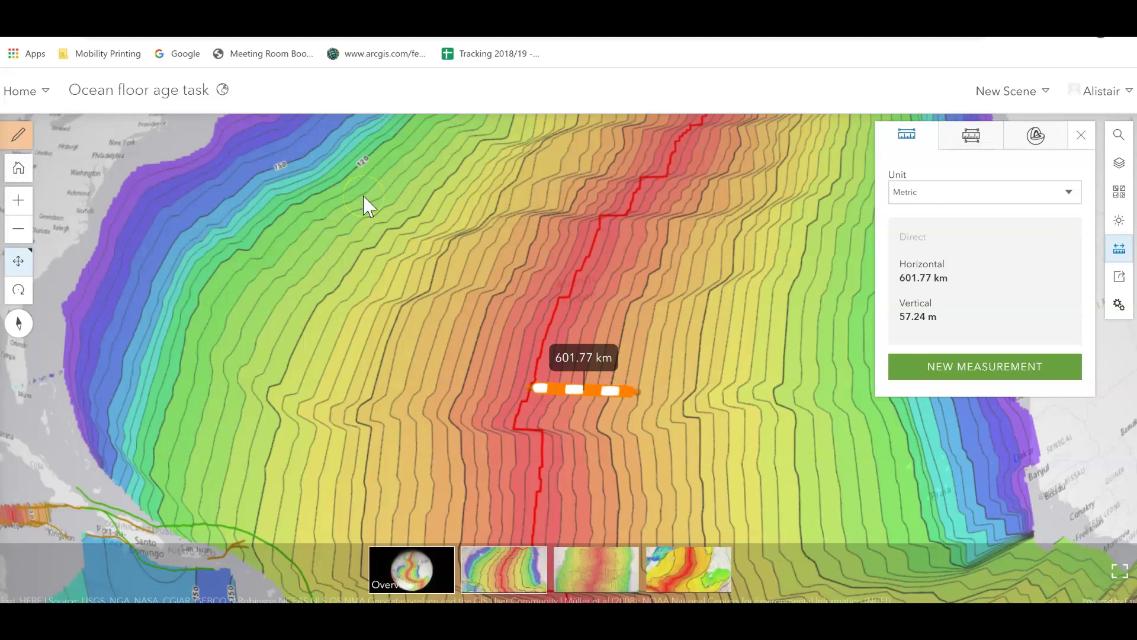
Step: Switch to the Excel workbook and set the eastern distance for survey site 1 (D5) to 600
key("super+Tab")
left_click(421, 252)
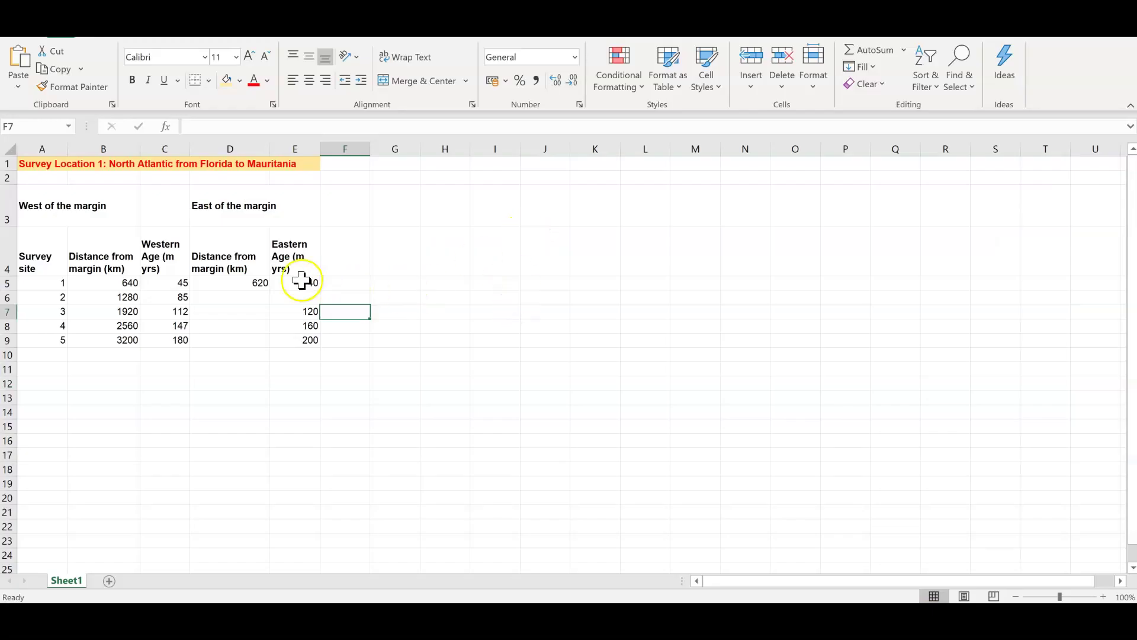
left_click(255, 282)
type("60")
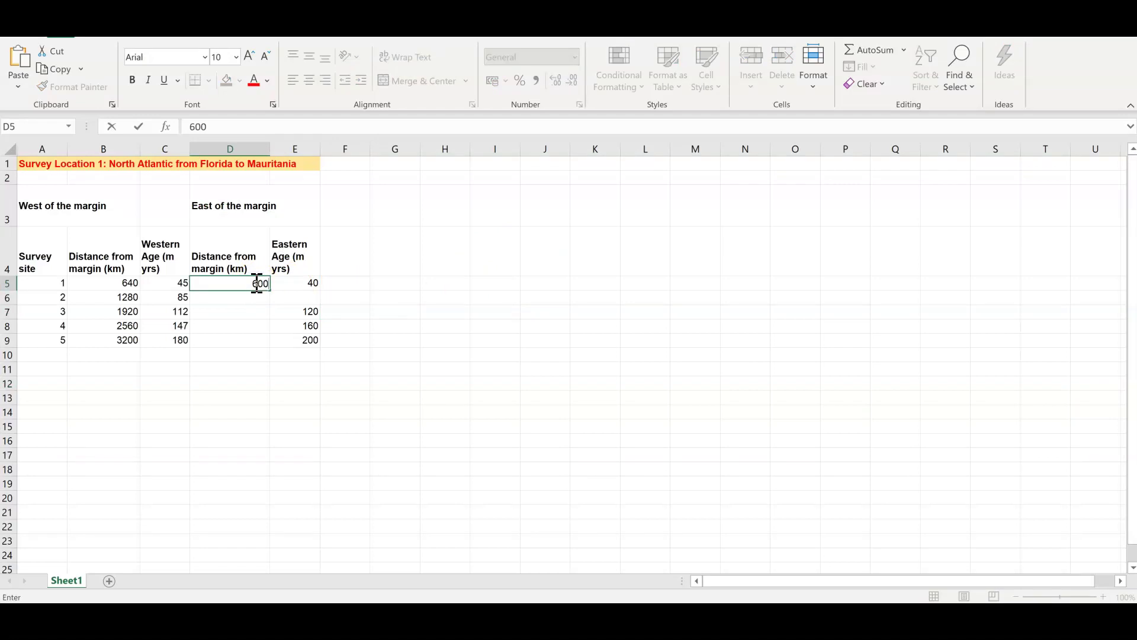
left_click(388, 311)
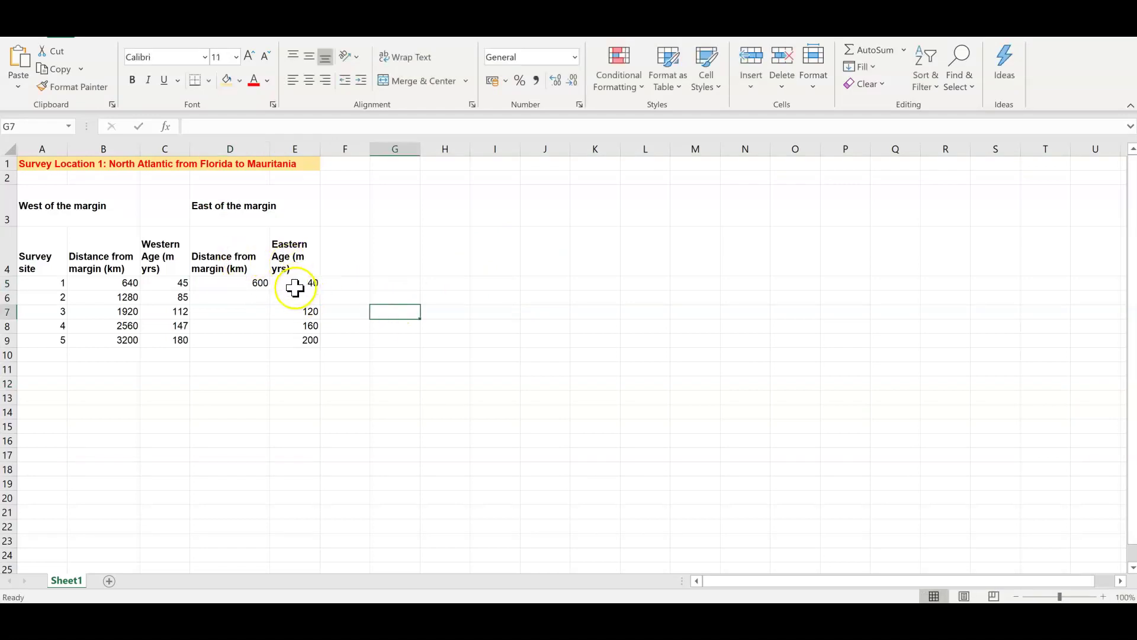
Step: Extend the scene measurement to about 1,200 km and record site 2 in Excel with age 82 in E6 and distance 1200 in D6
key("alt+Tab")
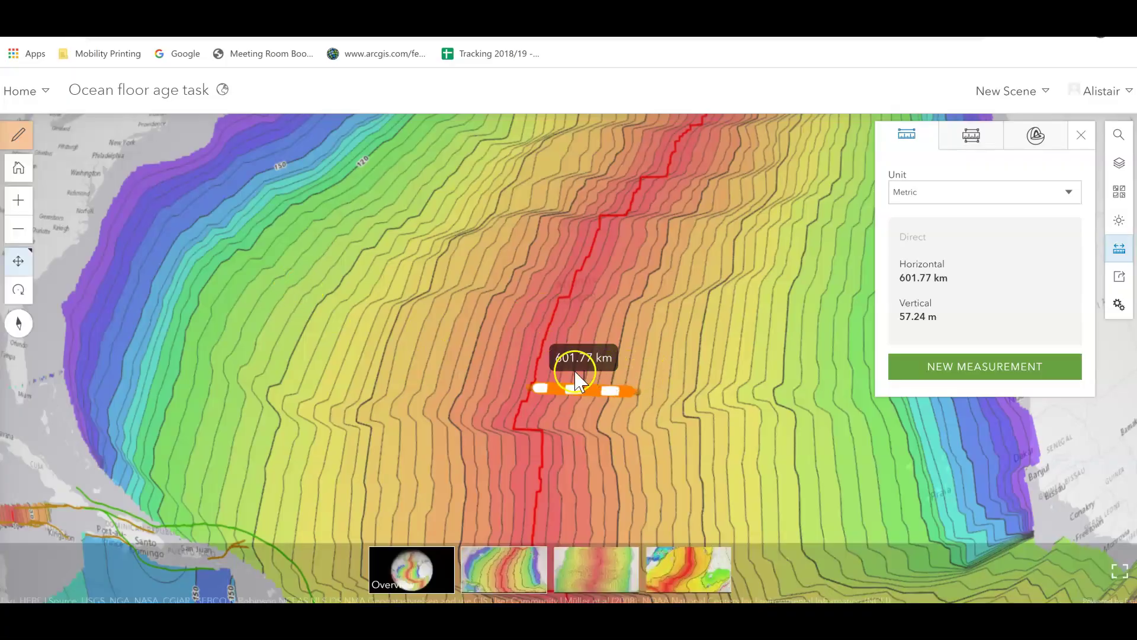
left_click_drag(639, 393, 743, 394)
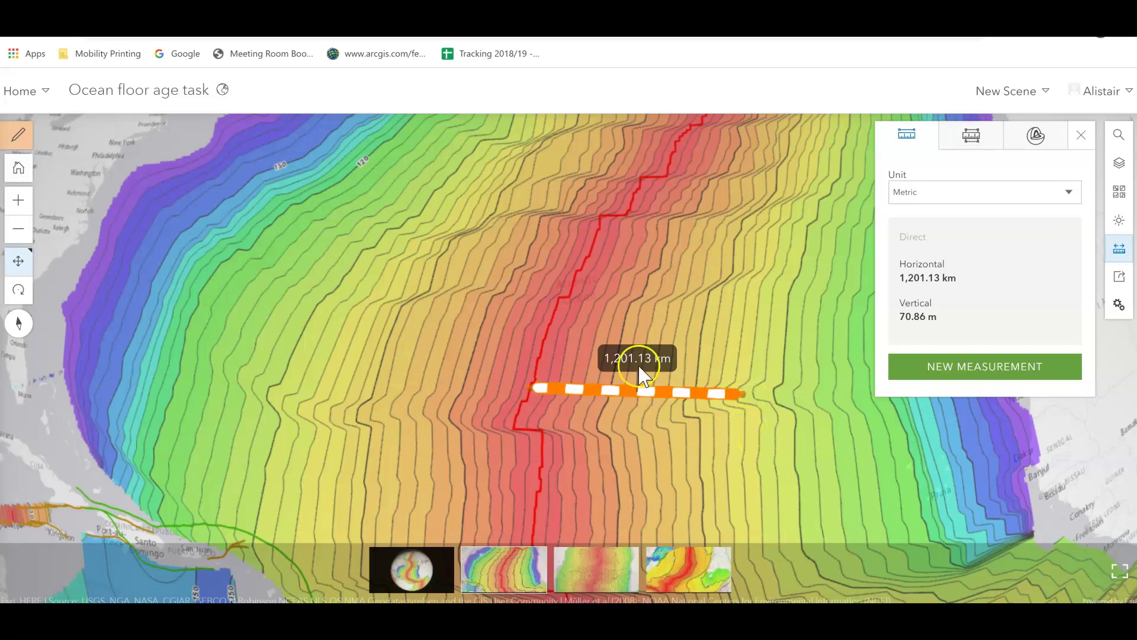
key("alt+Tab")
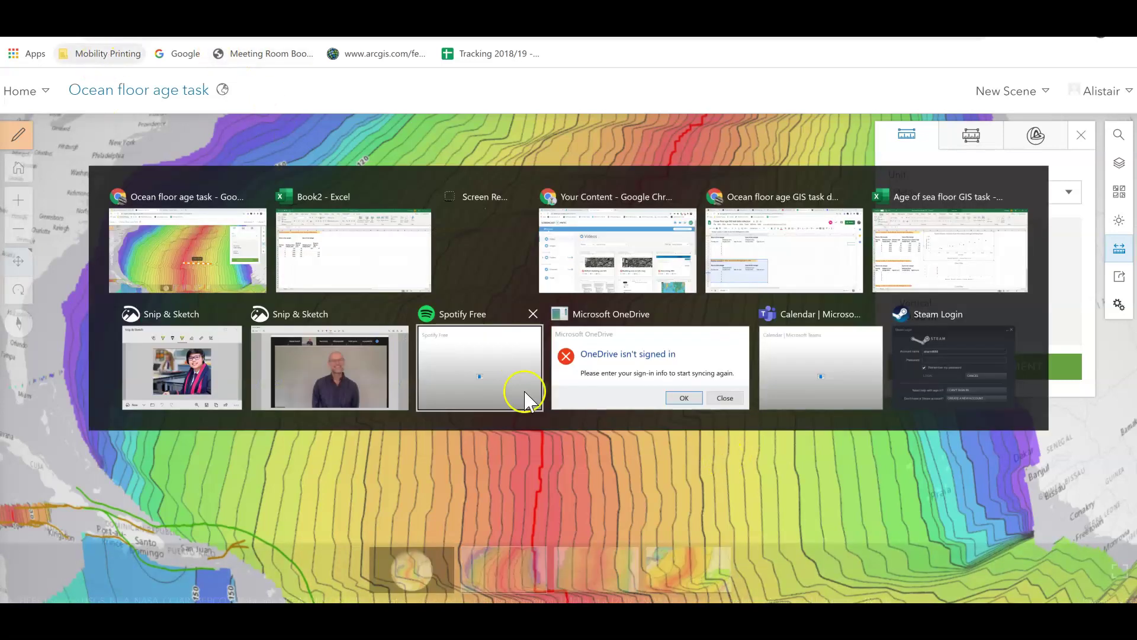
left_click(299, 296)
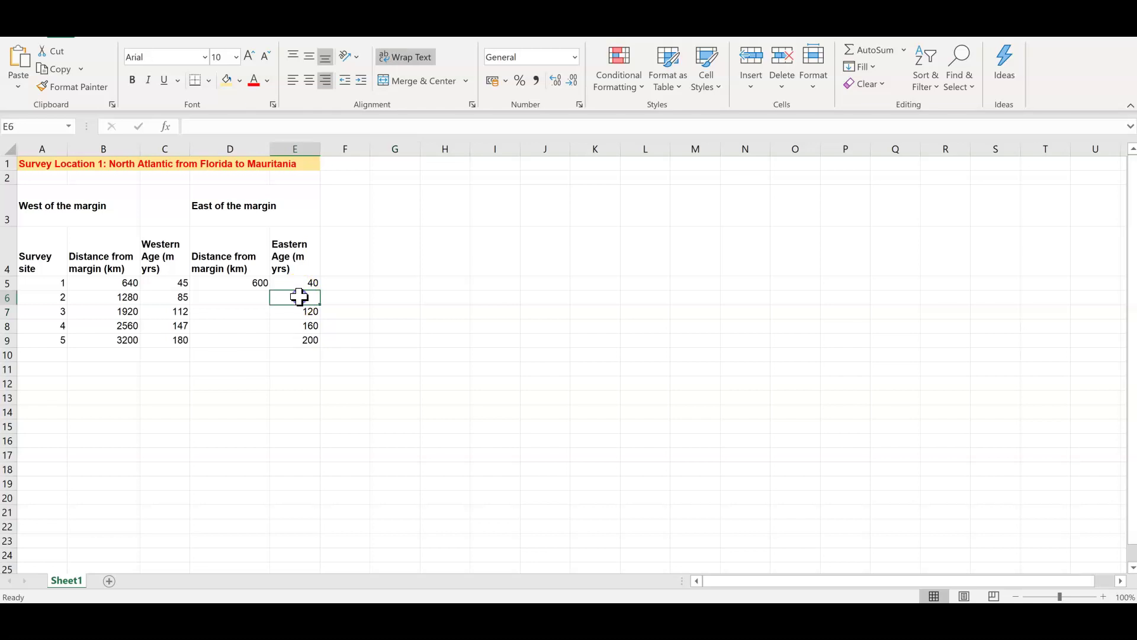
type("82")
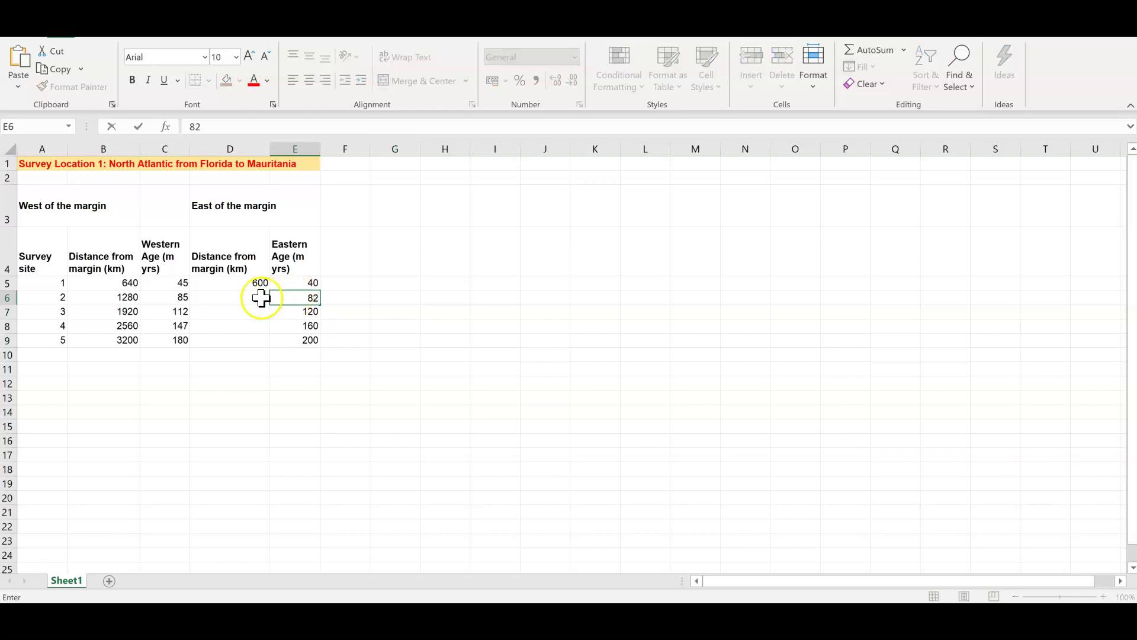
left_click(261, 297)
type("1200")
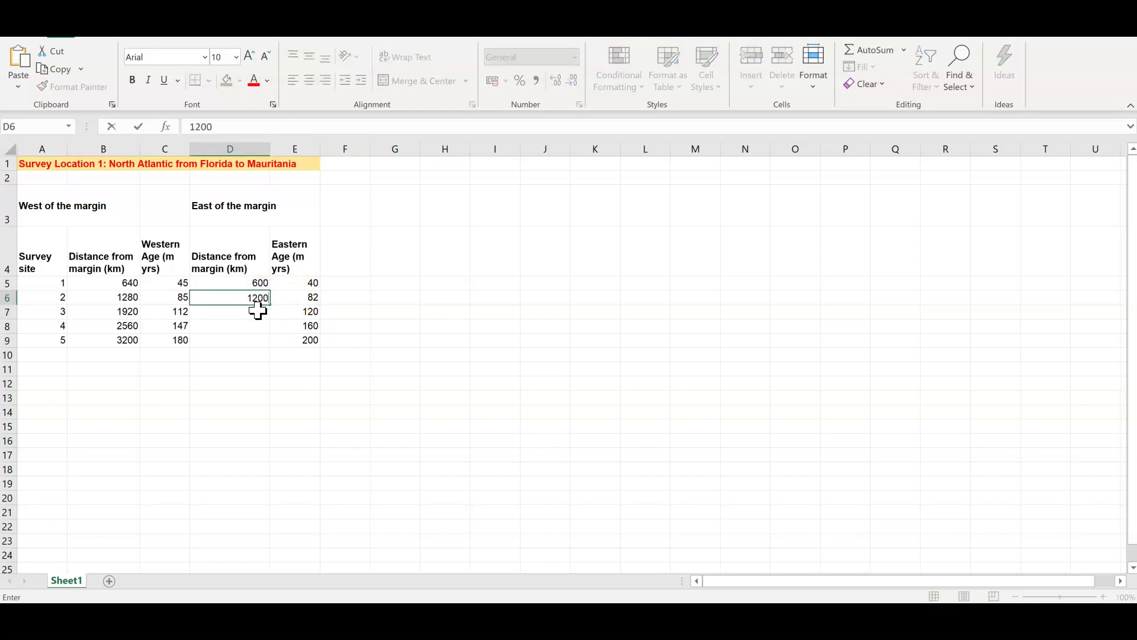
left_click(444, 370)
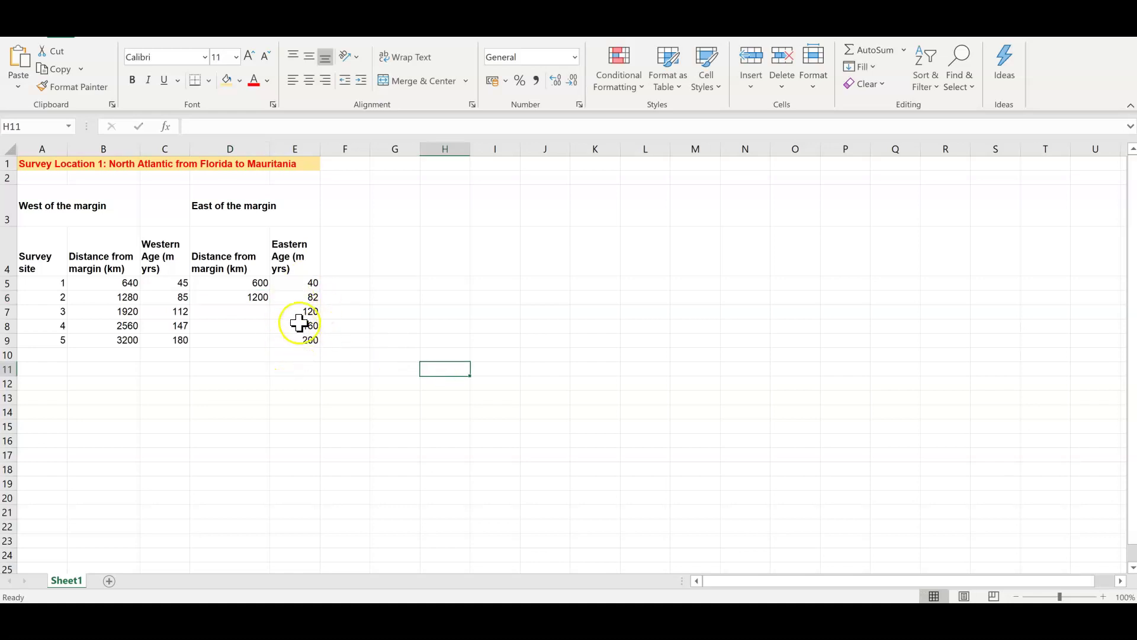
Step: Fill the eastern distance series from D5:D6 down to D9 for the remaining survey sites
left_click(251, 284)
left_click(248, 299, "shift")
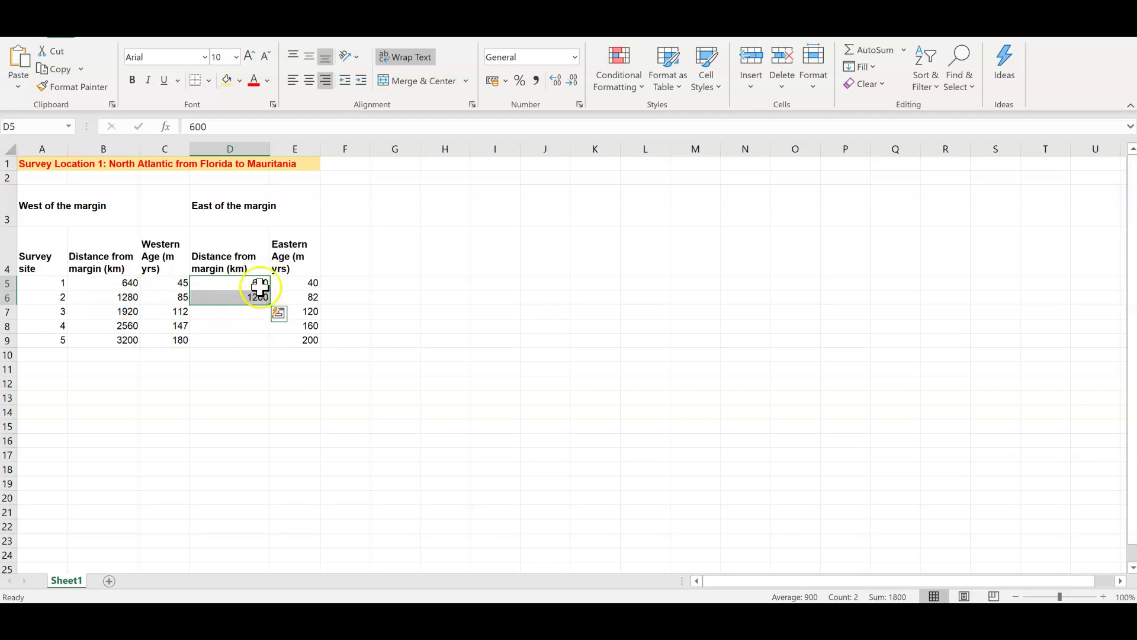
left_click_drag(271, 305, 269, 347)
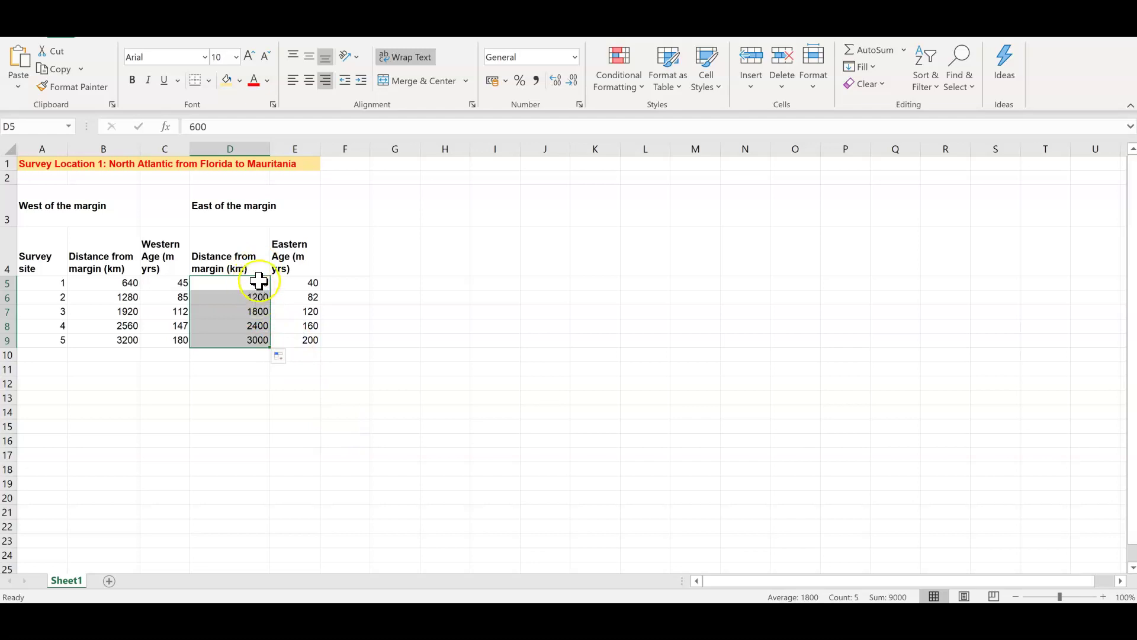
Step: Insert a markers-only scatter chart from B4:E9, place it beside the data table, and enlarge it slightly
left_click(351, 401)
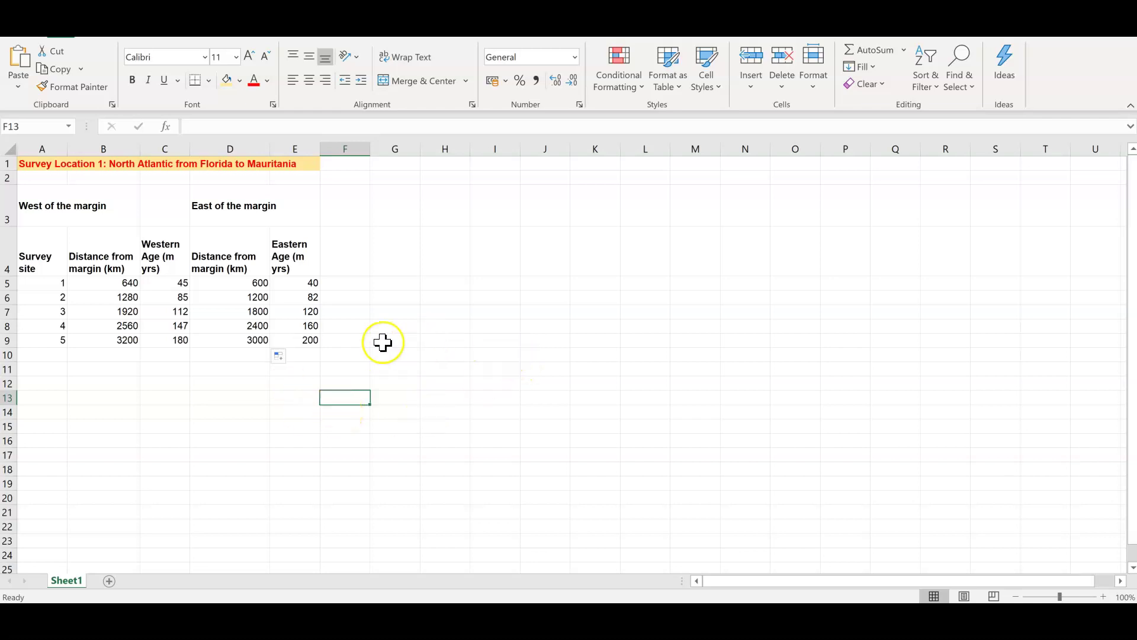
left_click_drag(95, 237, 297, 340)
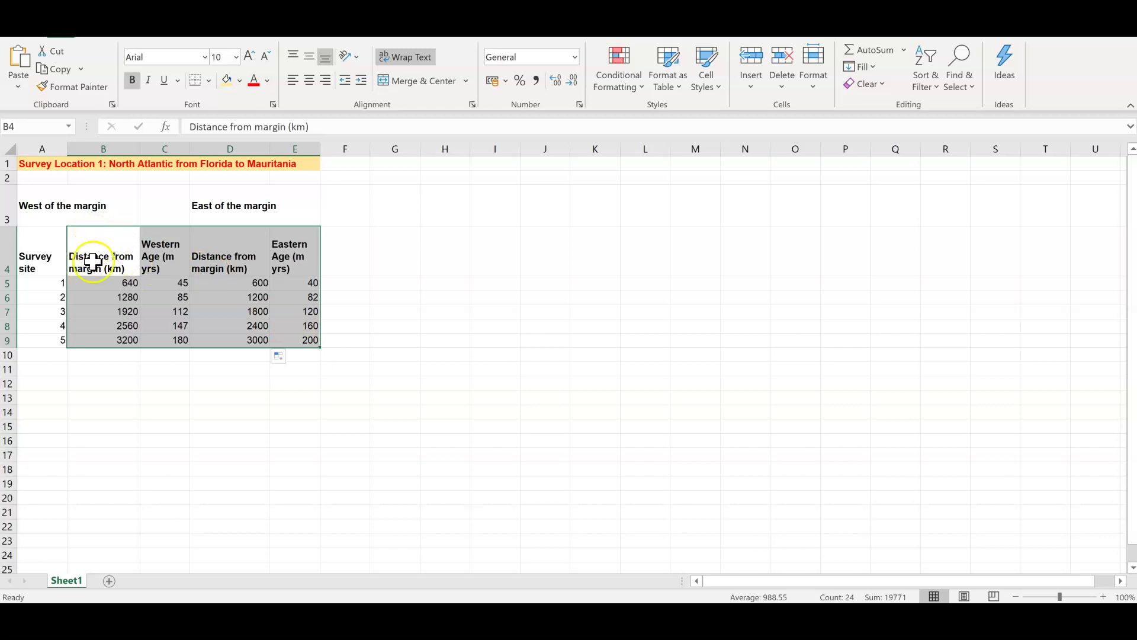
mouse_move(311, 340)
left_click(107, 28)
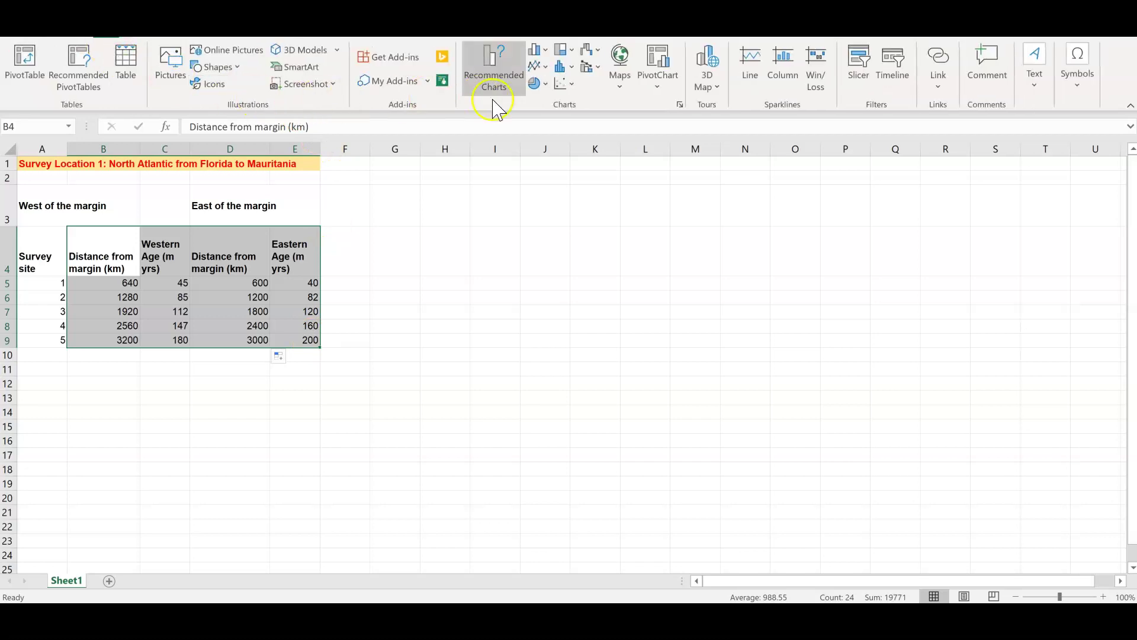
left_click(573, 88)
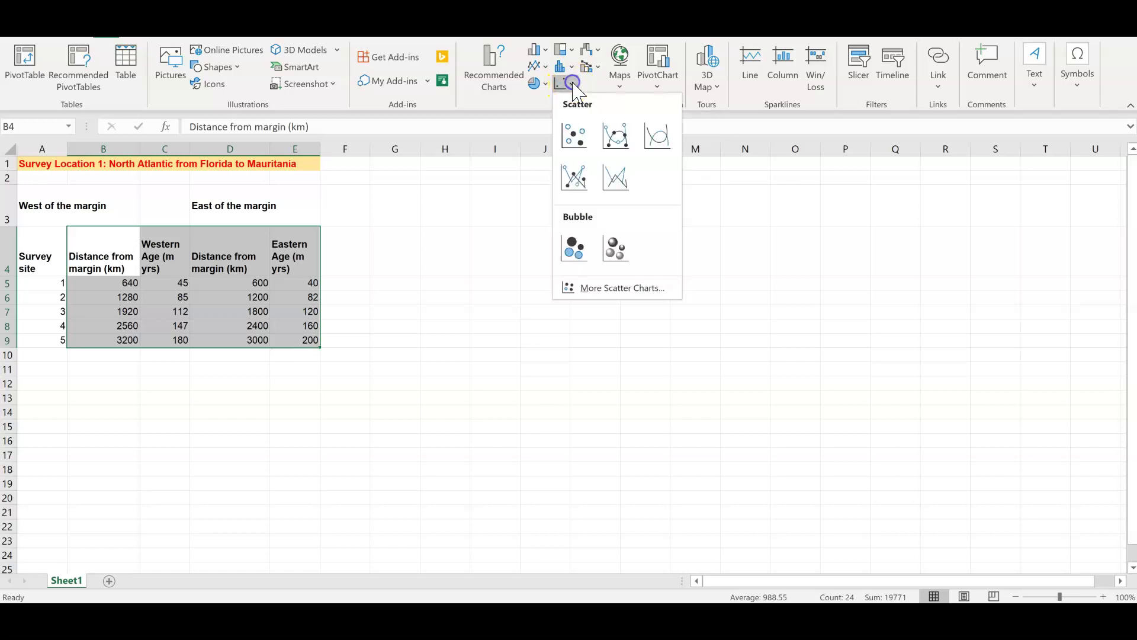
left_click(576, 140)
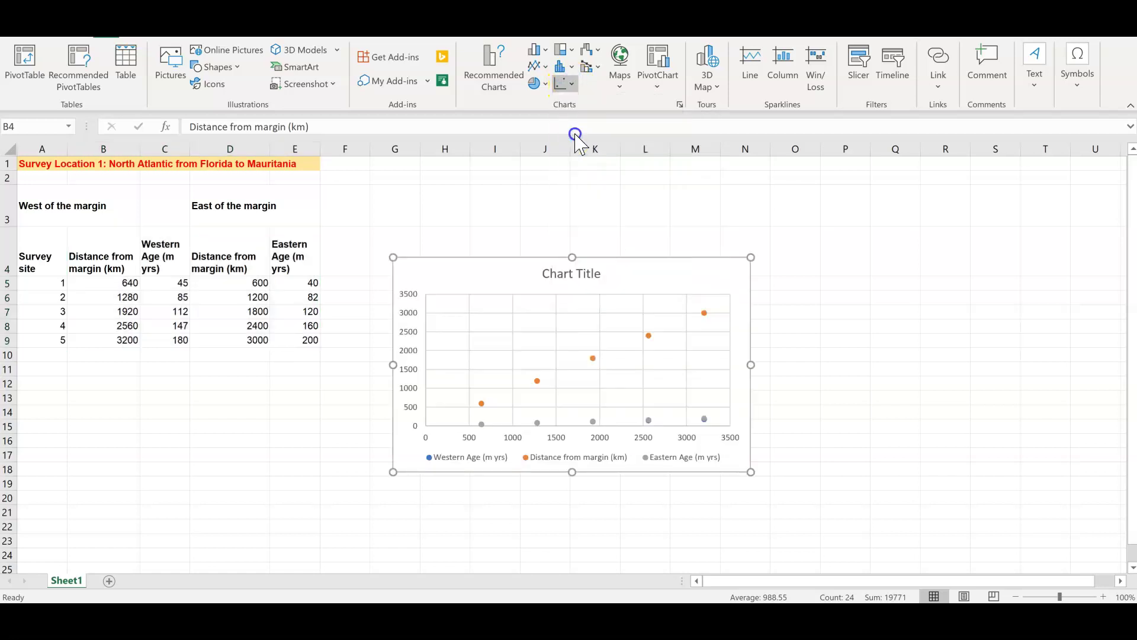
left_click_drag(517, 275, 497, 210)
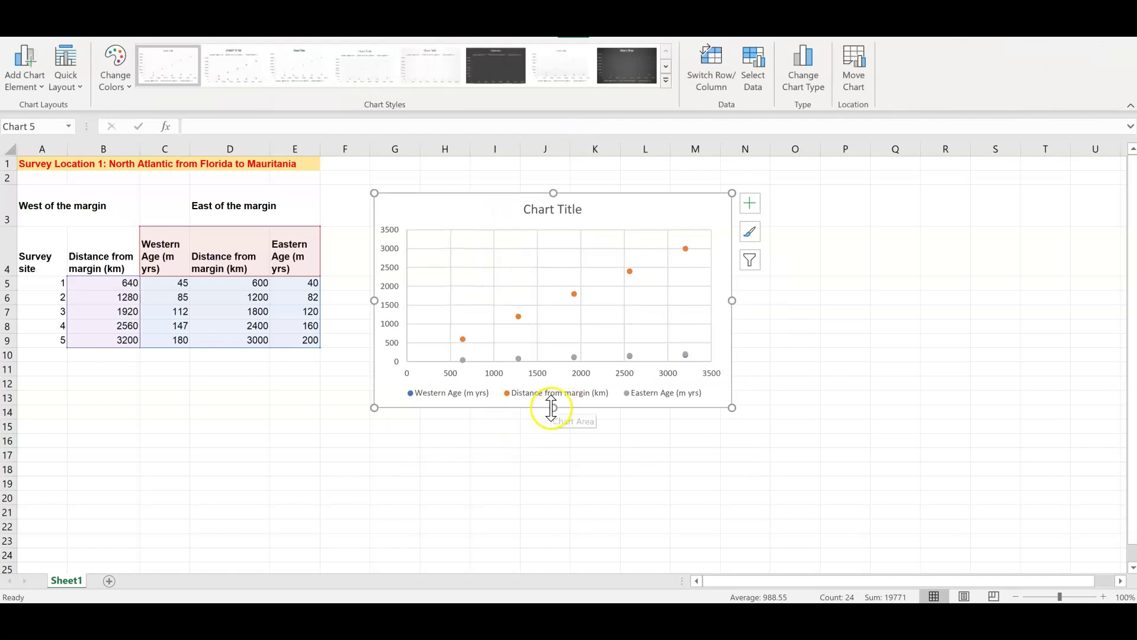
left_click_drag(731, 407, 770, 431)
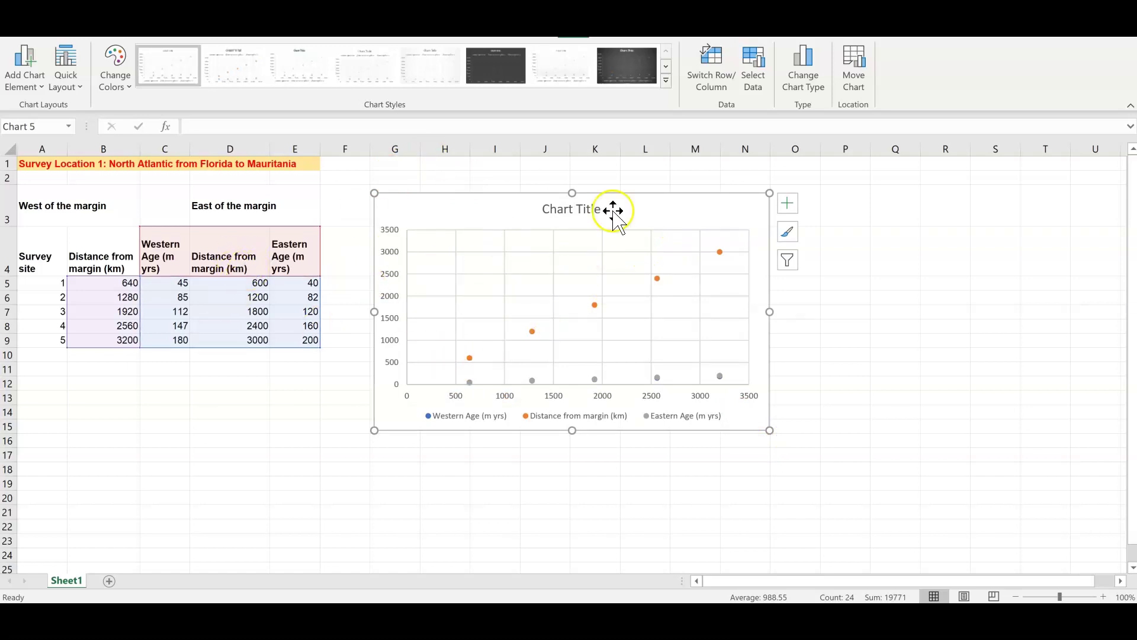
Step: Exclude the "Distance from margin (km)" series from the scatter chart's data source, keeping the Western and Eastern Age series
left_click(794, 262)
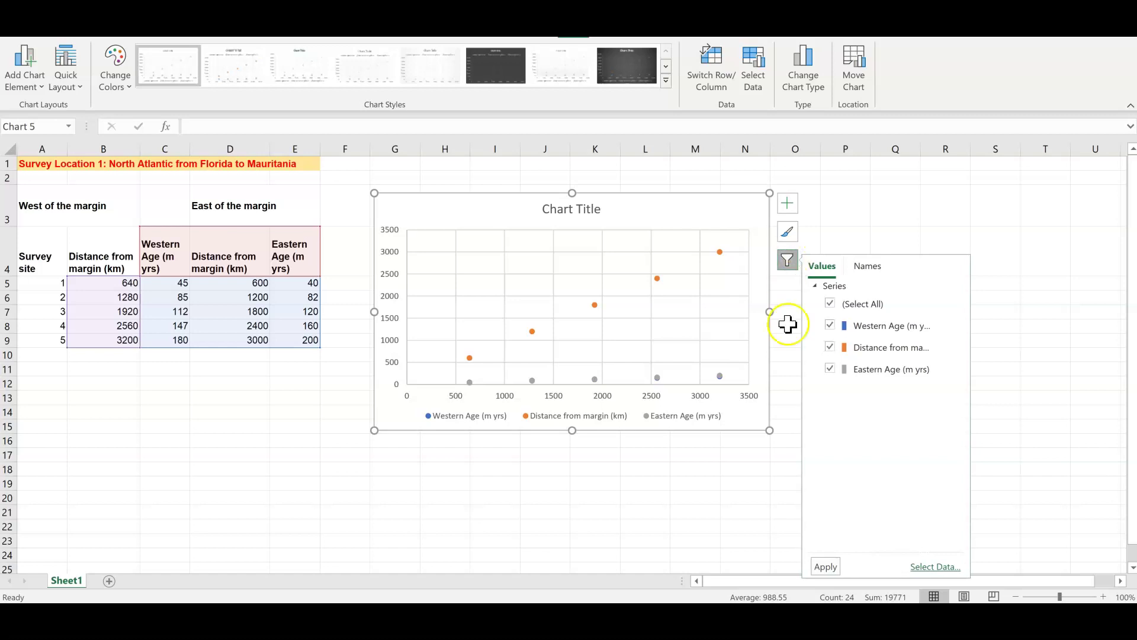
left_click(934, 567)
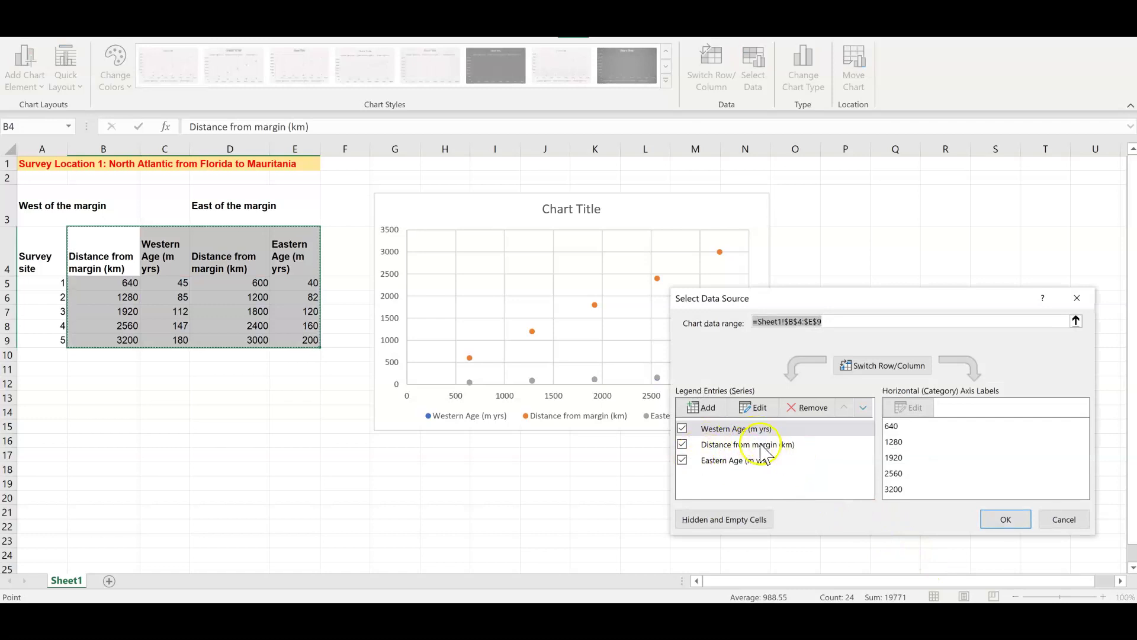
left_click(682, 445)
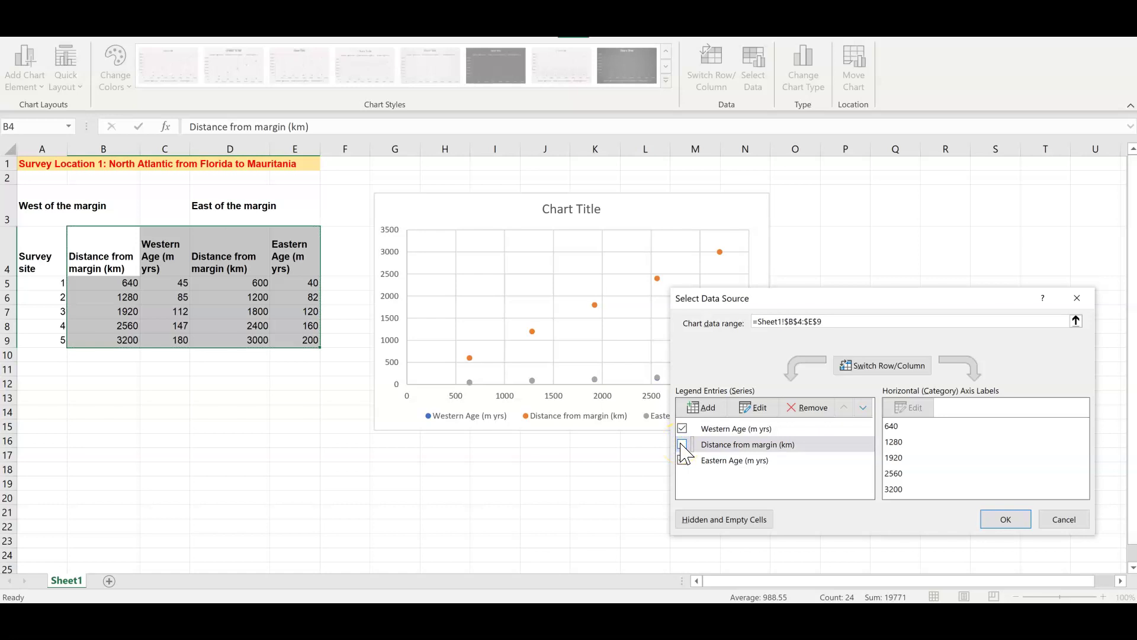
left_click(1007, 520)
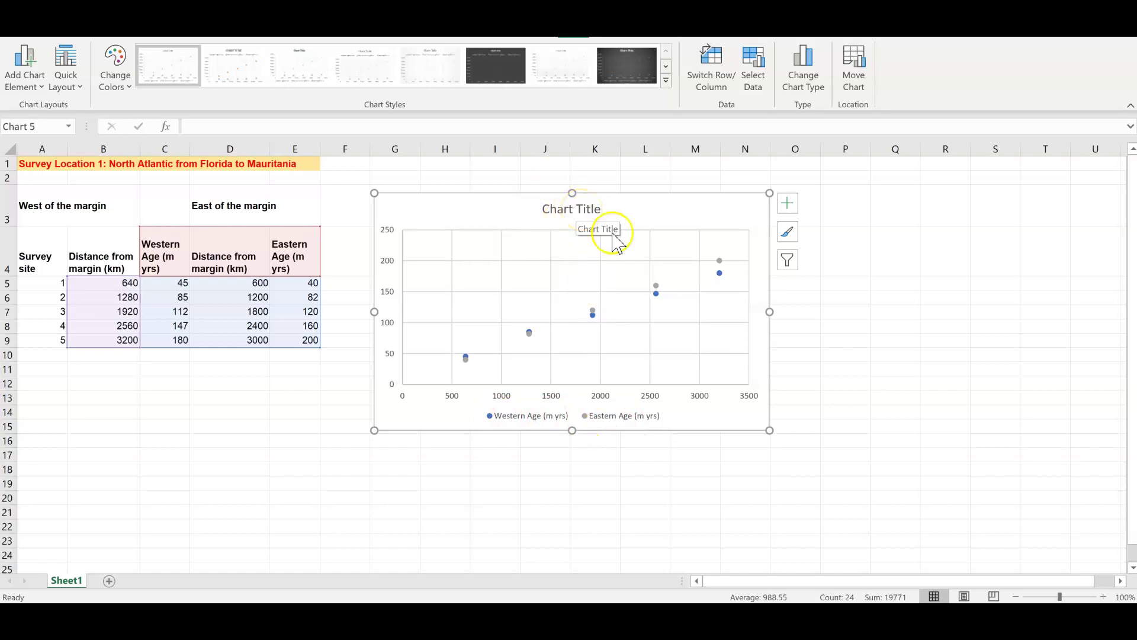
Step: Enlarge the scatter chart, widening it to about column P and extending it down to about row 21
left_click(788, 204)
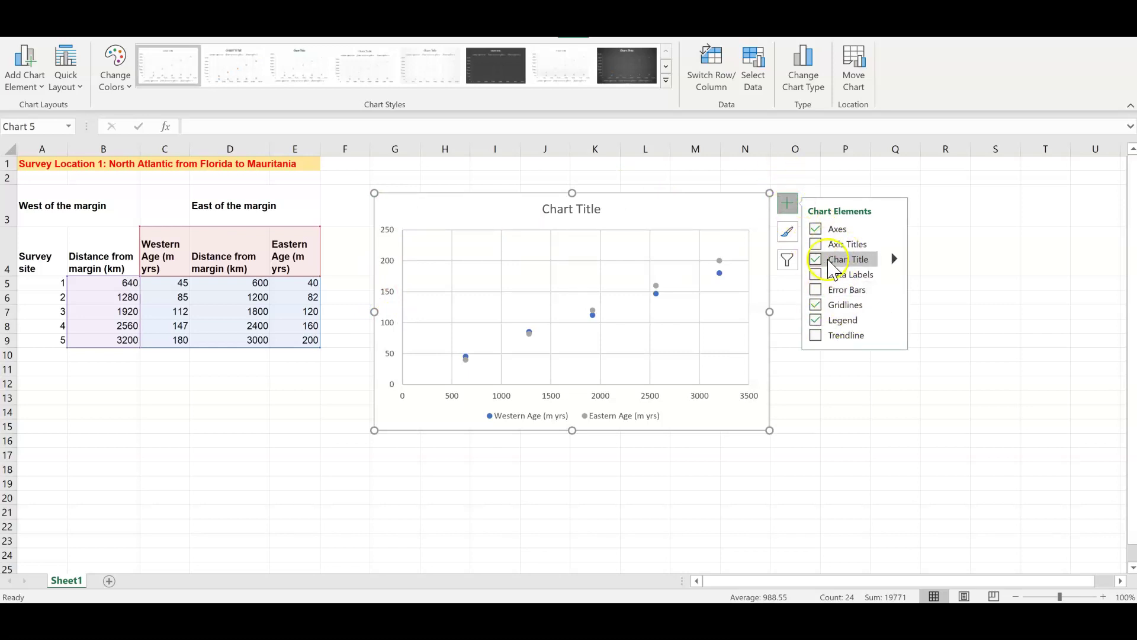
left_click(787, 203)
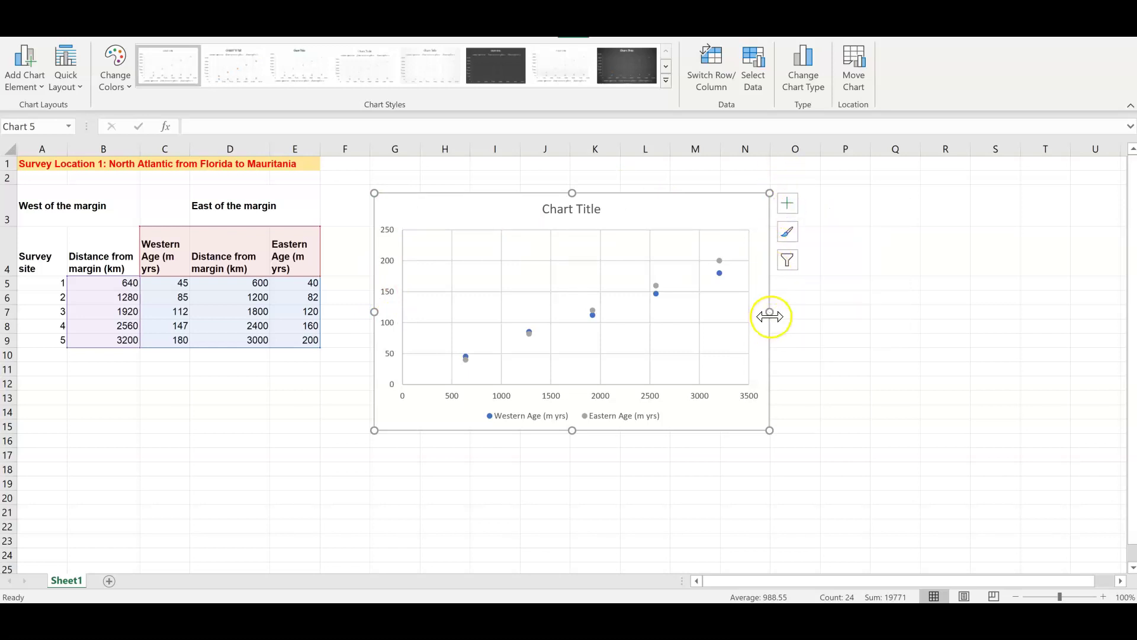
left_click_drag(769, 312, 856, 312)
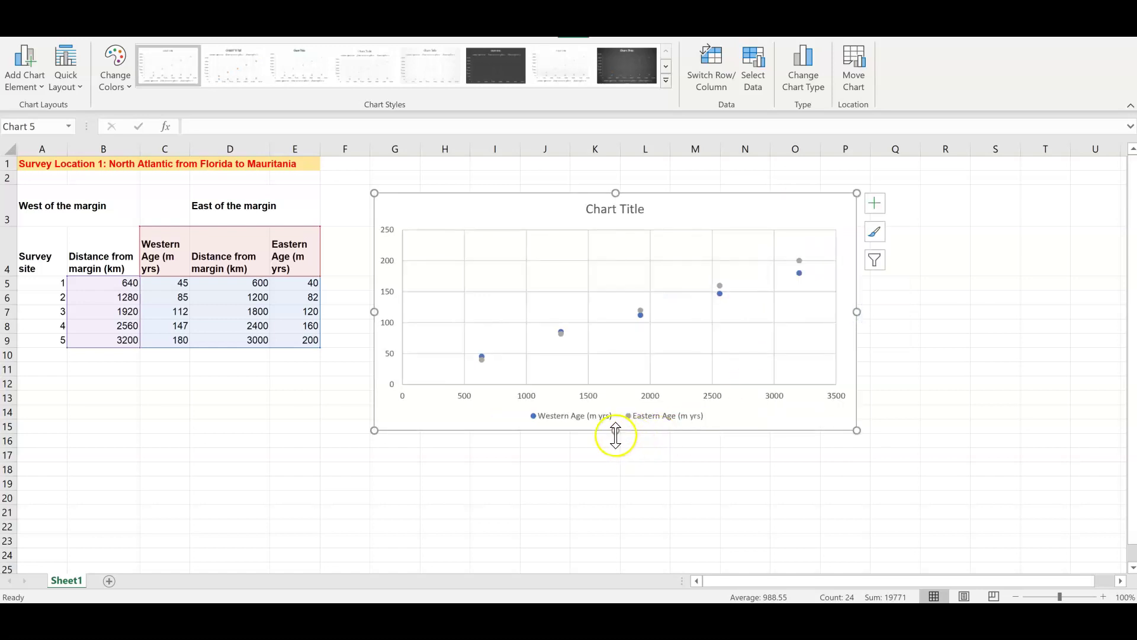
left_click_drag(615, 430, 616, 518)
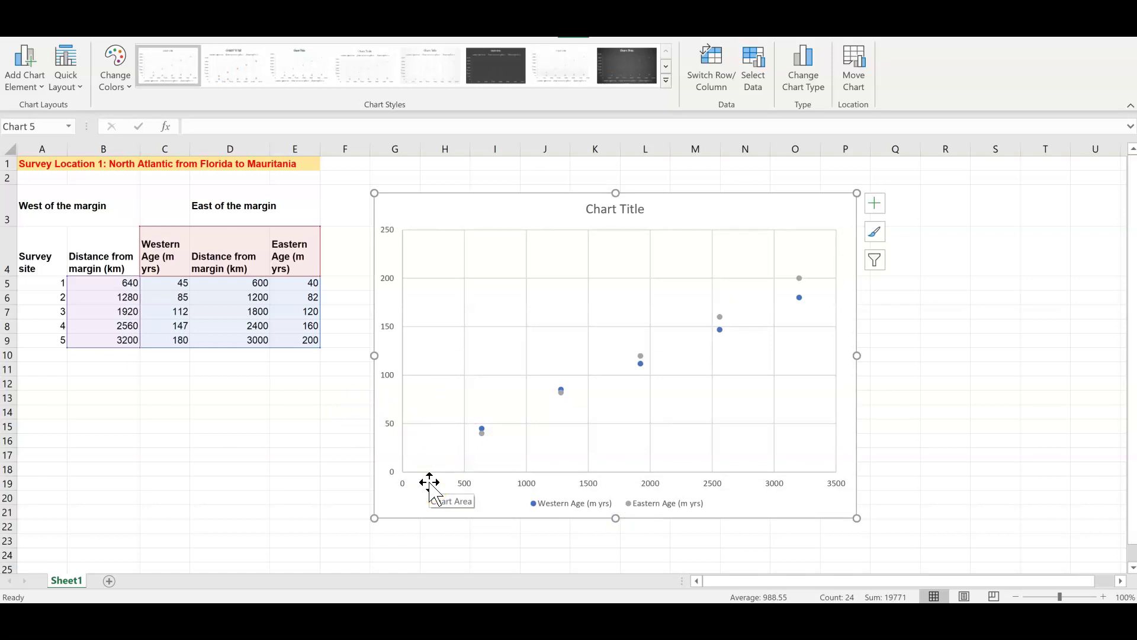
left_click(615, 523)
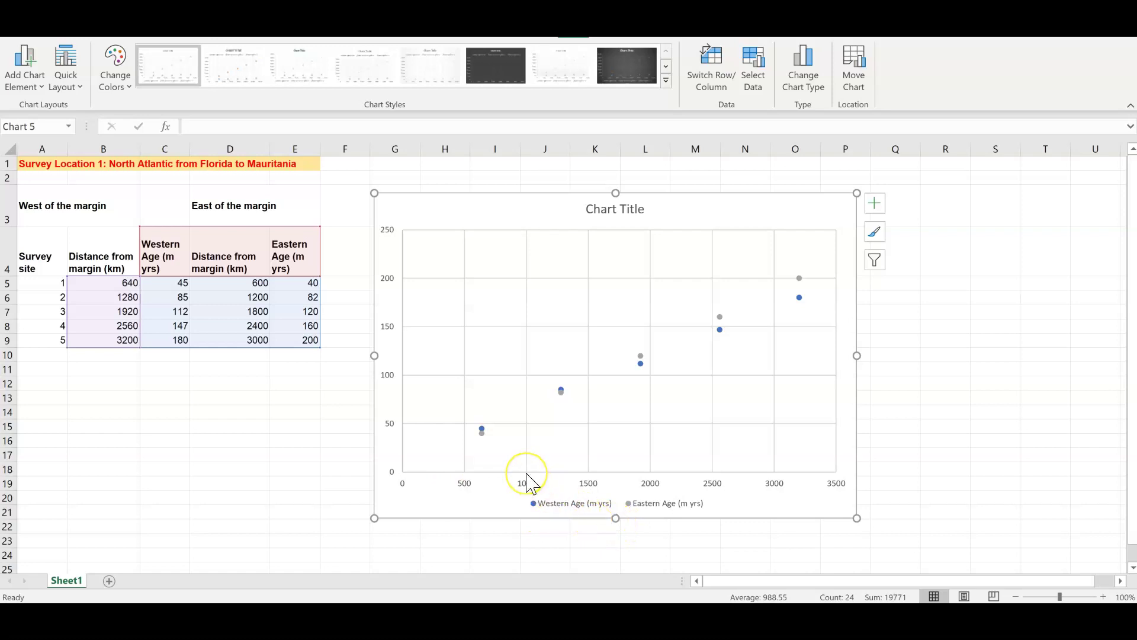
Step: Switch to the Ocean floor age scene, view the Brazil to Namibia and Indian Ocean slides, and close the measurement tool
key("alt+Tab")
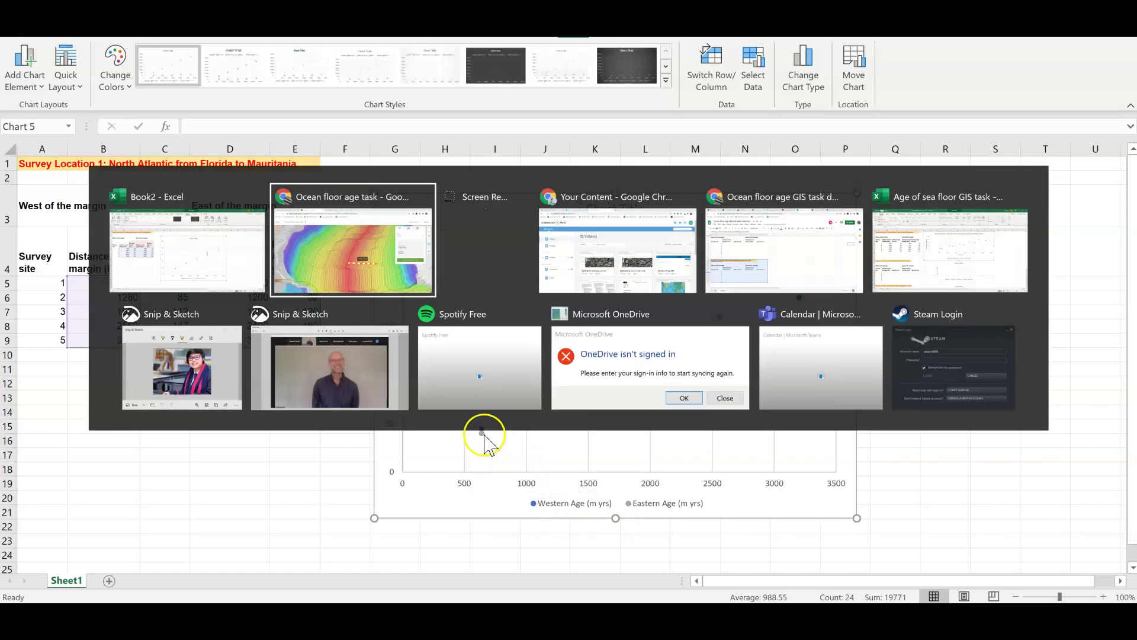
left_click(584, 578)
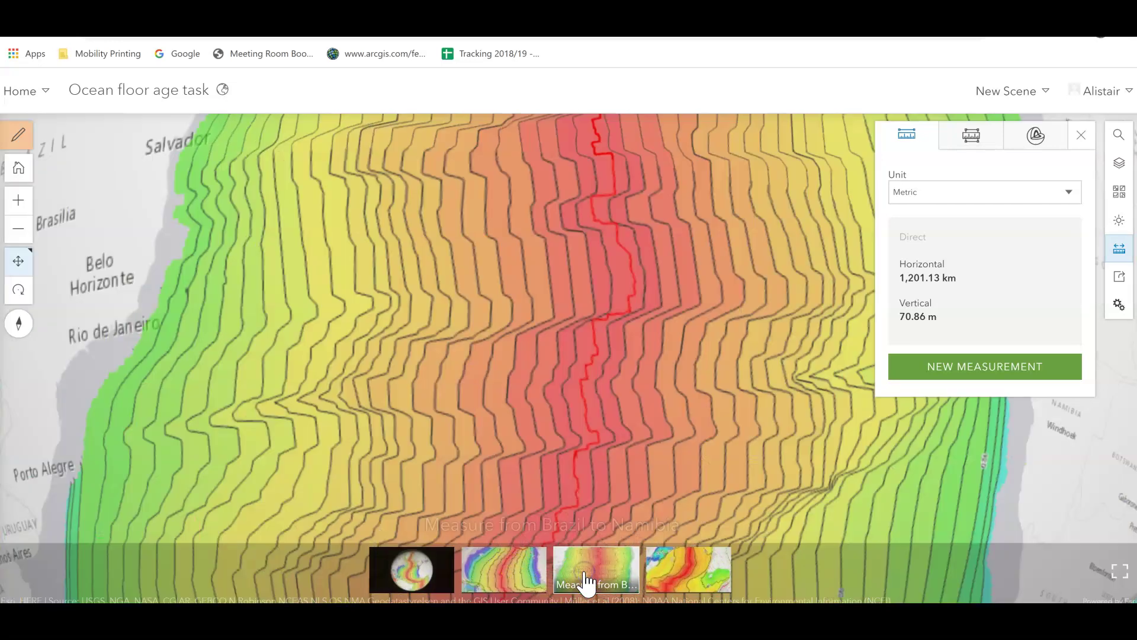
scroll(498, 397, "down", 10)
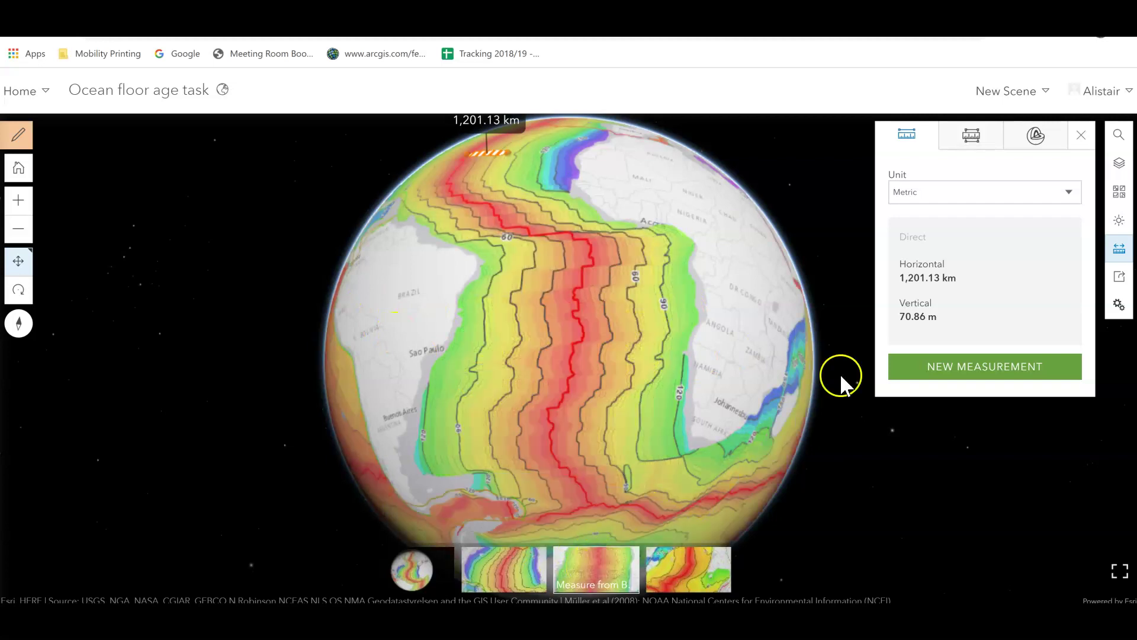
left_click(685, 583)
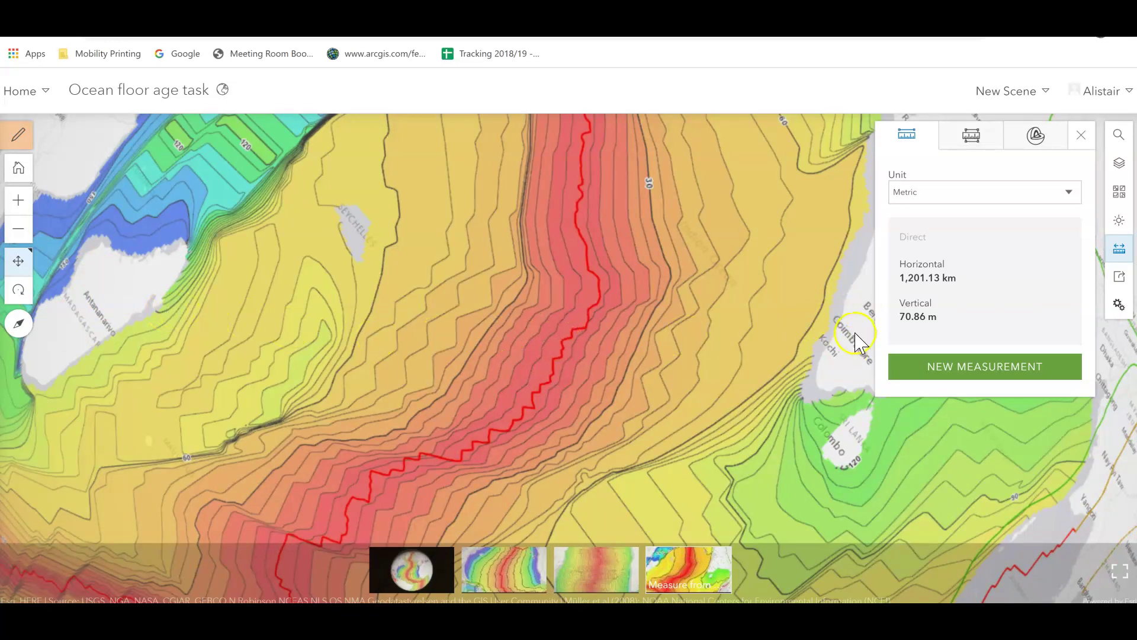
left_click(1082, 135)
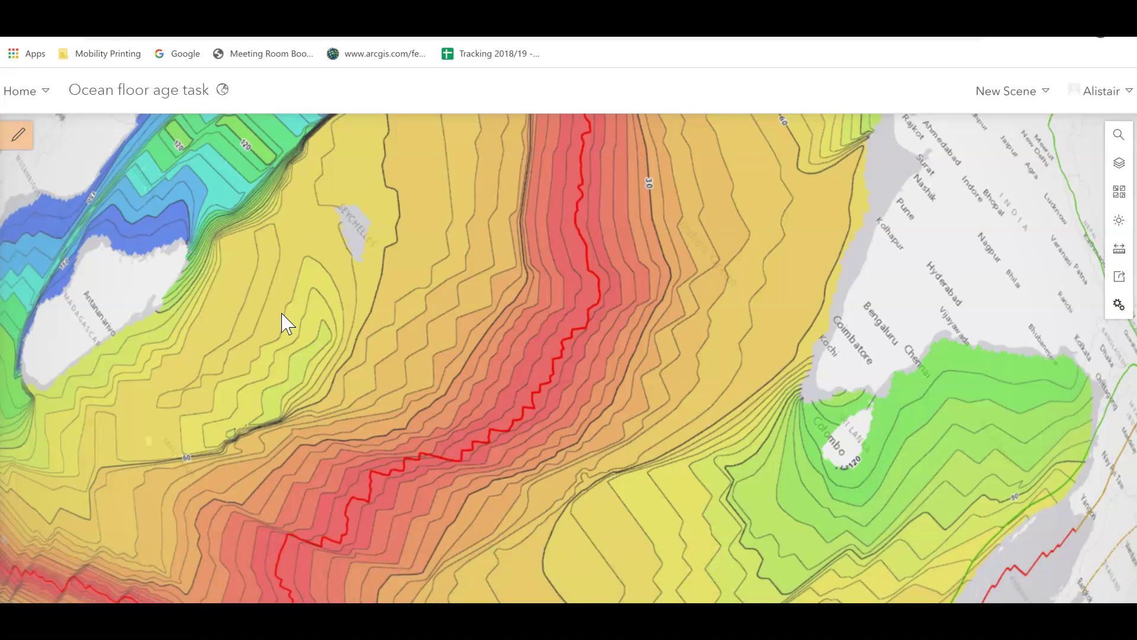
Step: Switch to the Age of sea floor GIS task presentation and review slide 2 on how sea floor age changes from the ridge
left_click(83, 27)
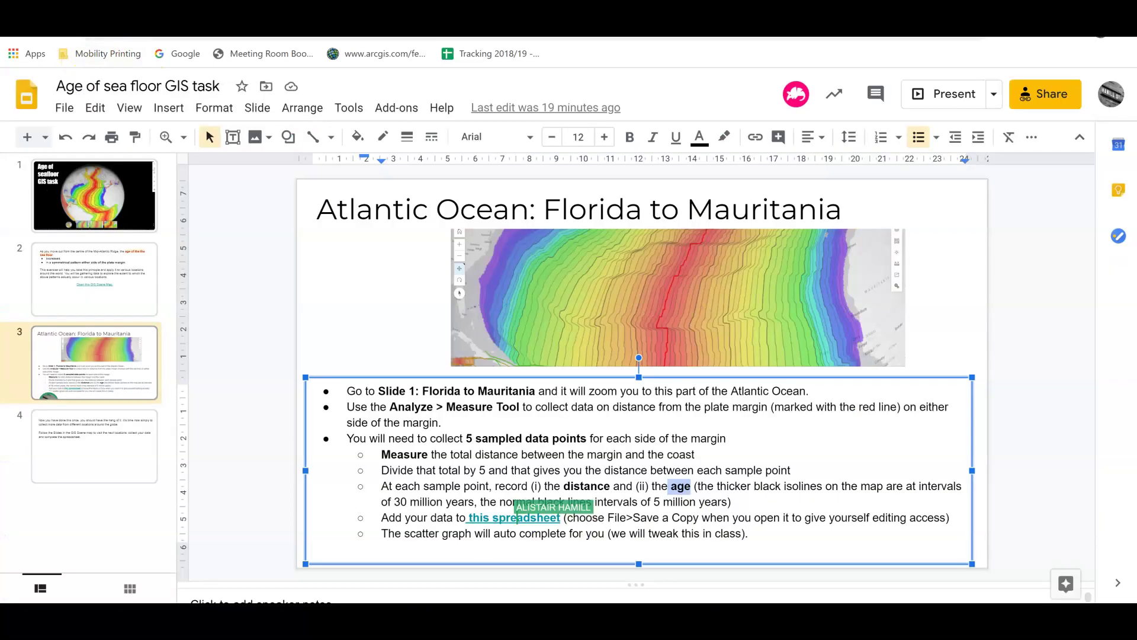
left_click(63, 293)
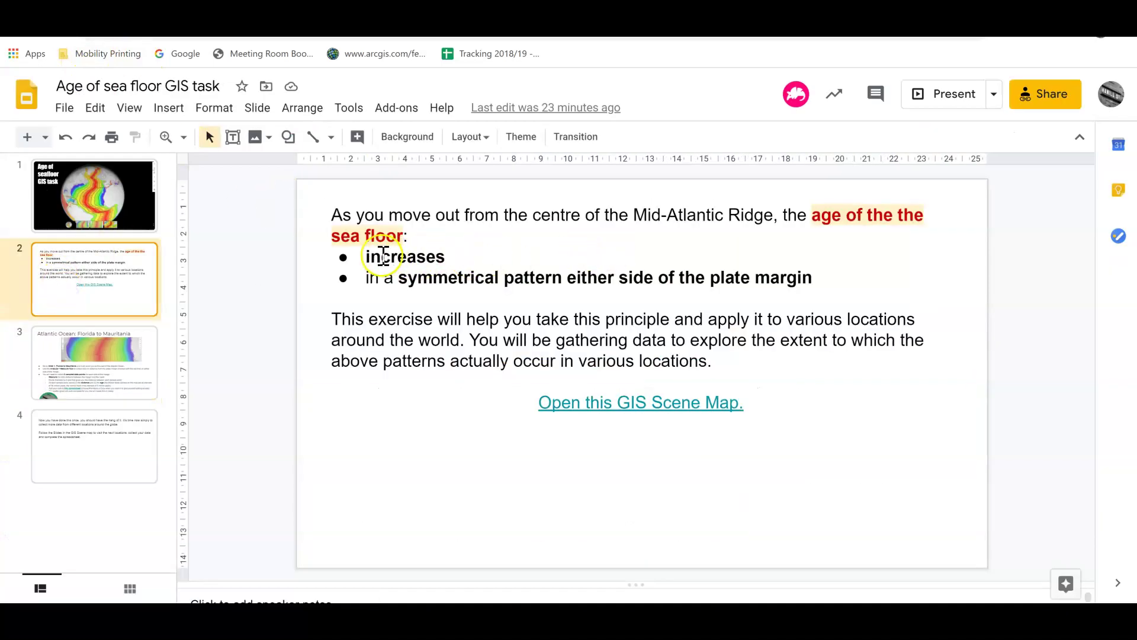